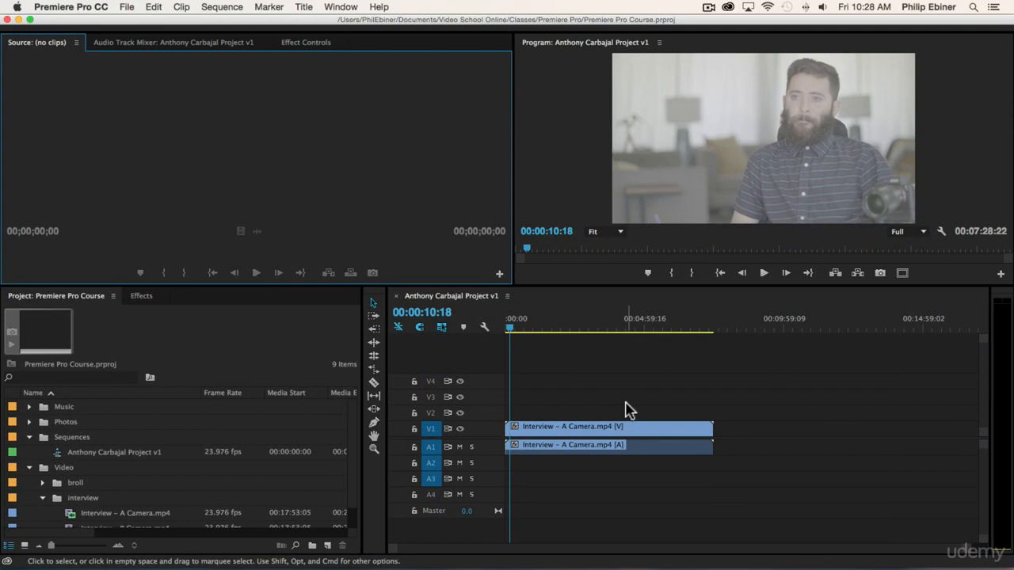
# Add the Interview - B Camera.mp4 clip to tracks V1 and A1, just after the A Camera clip
pyautogui.scroll(-1, 158, 448)
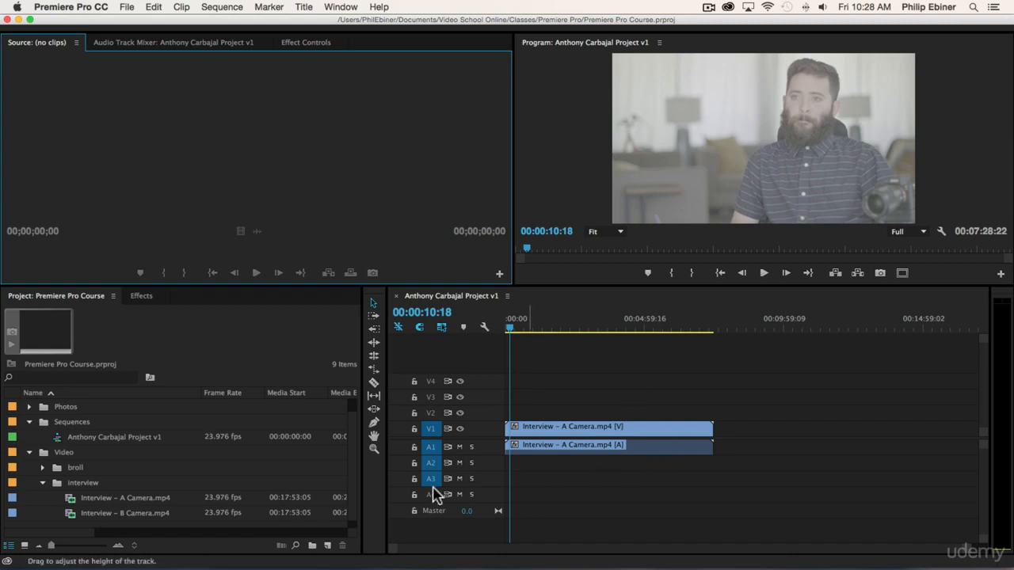
pyautogui.click(128, 512)
pyautogui.moveTo(128, 516); pyautogui.dragTo(543, 369)
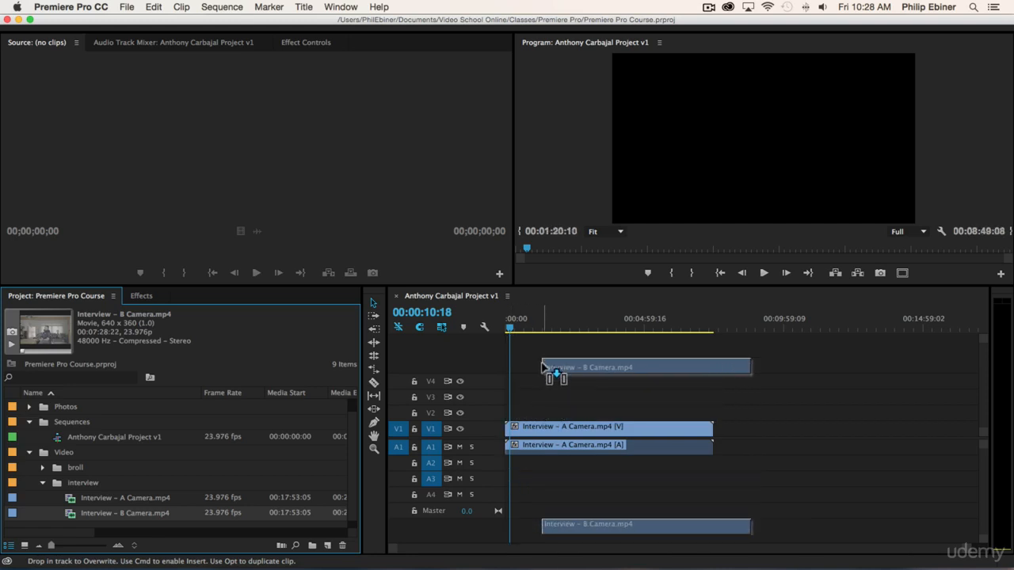
pyautogui.moveTo(543, 365); pyautogui.dragTo(727, 432)
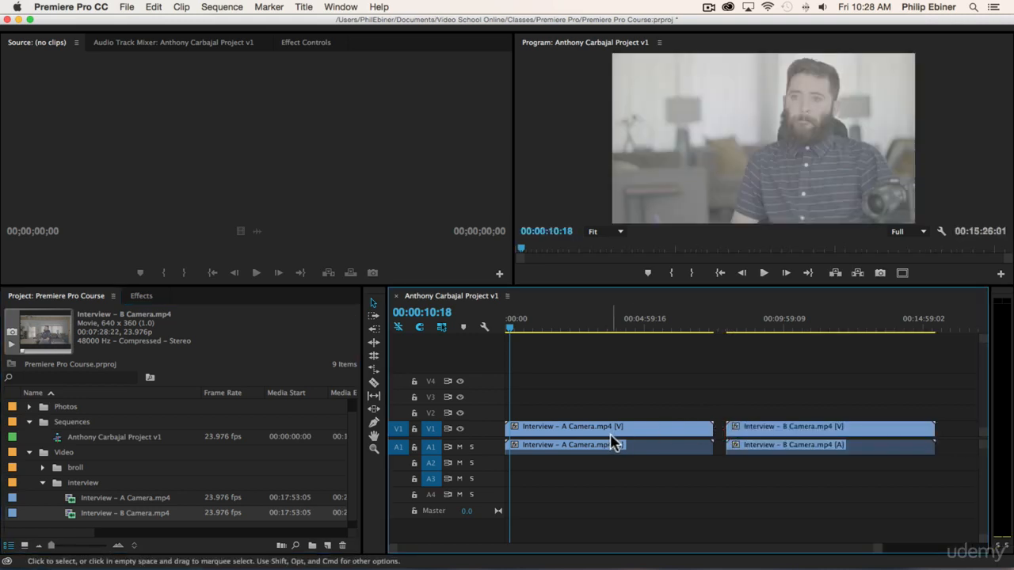
# Move the A Camera video to V2 and its audio to A2, and slide the B Camera clip beneath it on V1 and A1
pyautogui.click(586, 428)
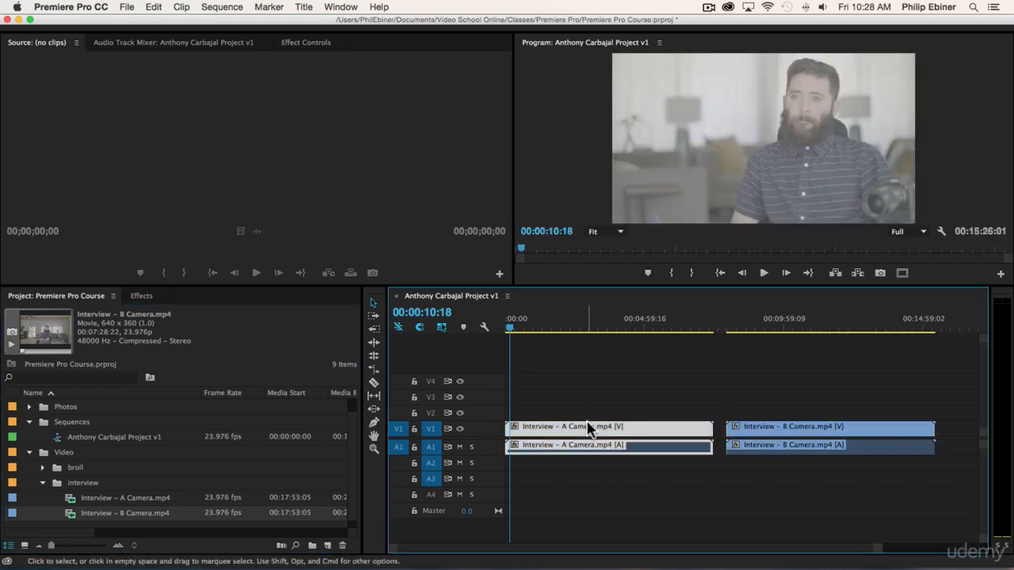
pyautogui.moveTo(582, 426); pyautogui.dragTo(586, 413)
pyautogui.moveTo(543, 445); pyautogui.dragTo(544, 461)
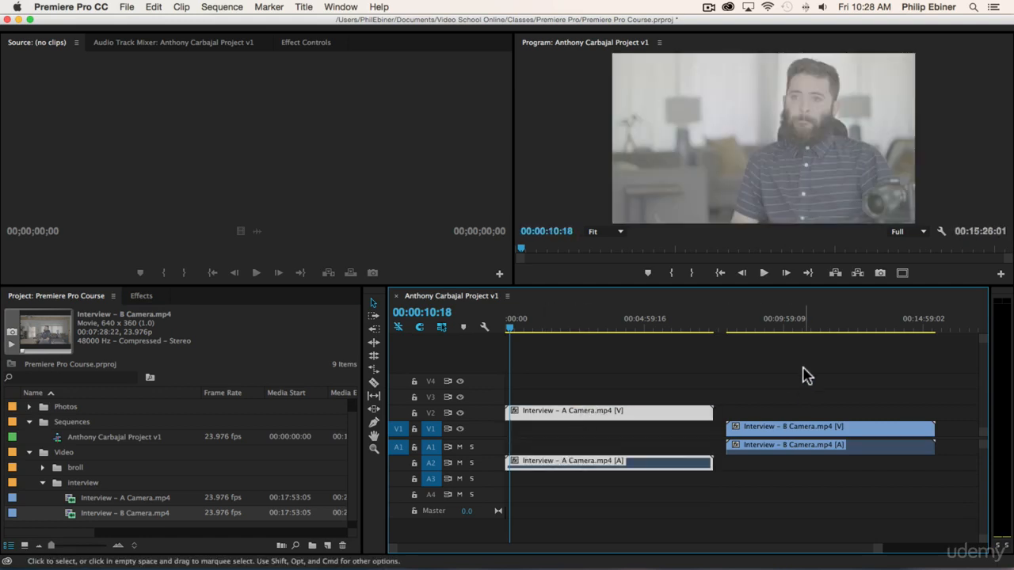
pyautogui.click(758, 427)
pyautogui.moveTo(789, 426); pyautogui.dragTo(589, 431)
# Compare the two camera angles at 00:00:49:02 by hiding and showing the V2 track output
pyautogui.click(529, 321)
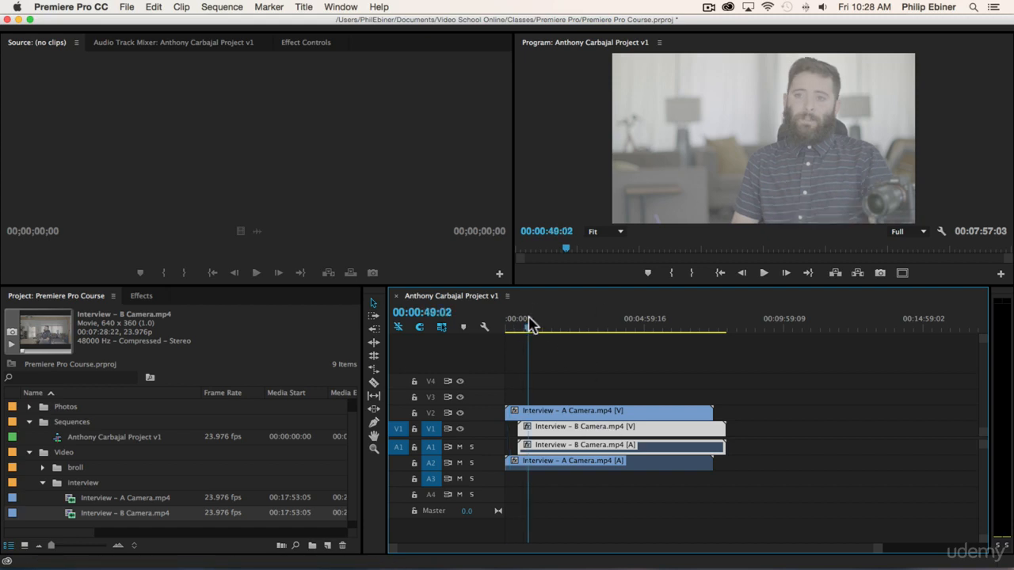
pyautogui.click(461, 413)
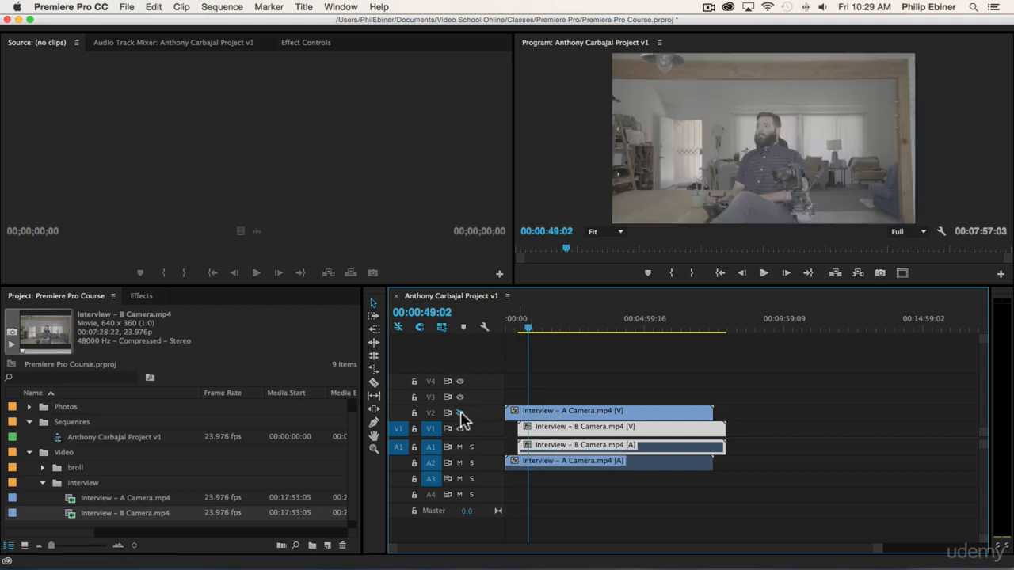
pyautogui.click(460, 413)
pyautogui.click(460, 414)
pyautogui.click(460, 413)
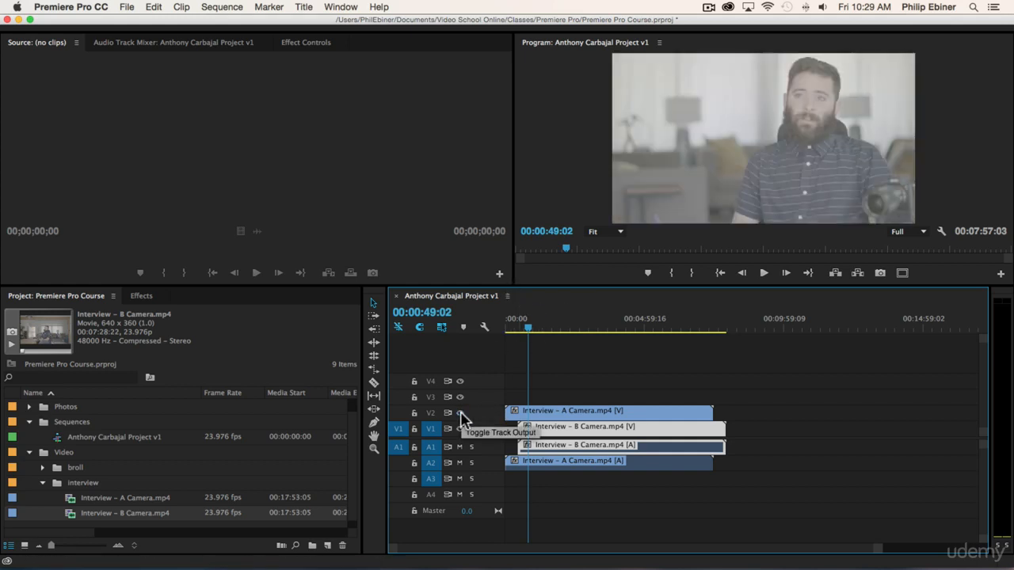
# Expand audio tracks A1 and A2 to show the waveforms of both camera clips
pyautogui.click(561, 409)
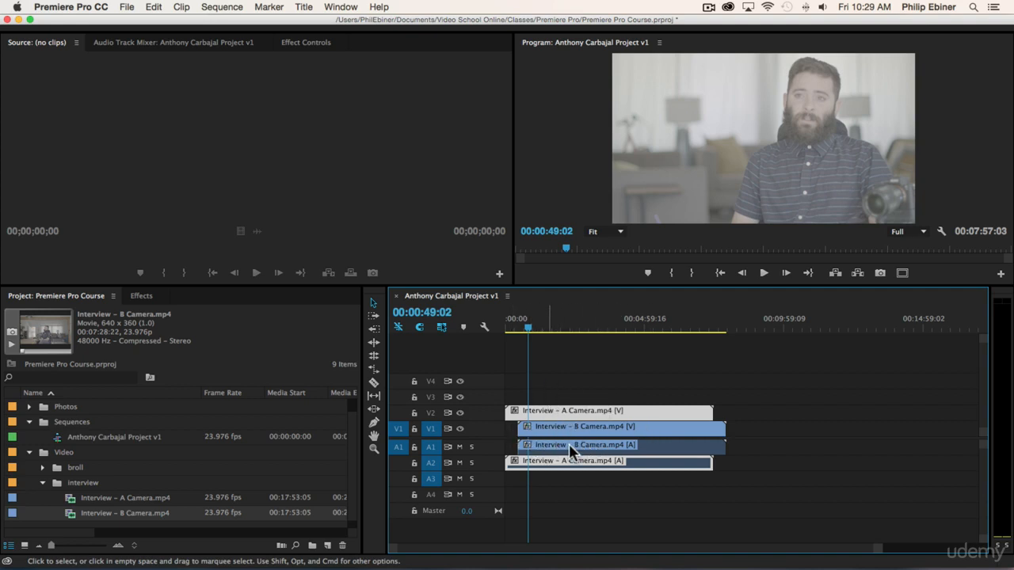
pyautogui.press('=')
pyautogui.press('=')
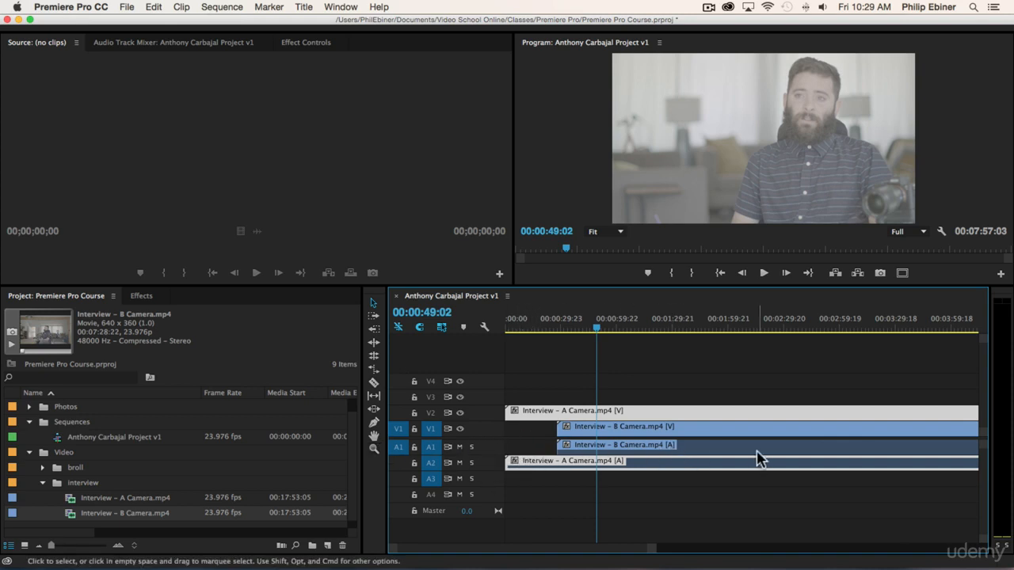
pyautogui.doubleClick(489, 453)
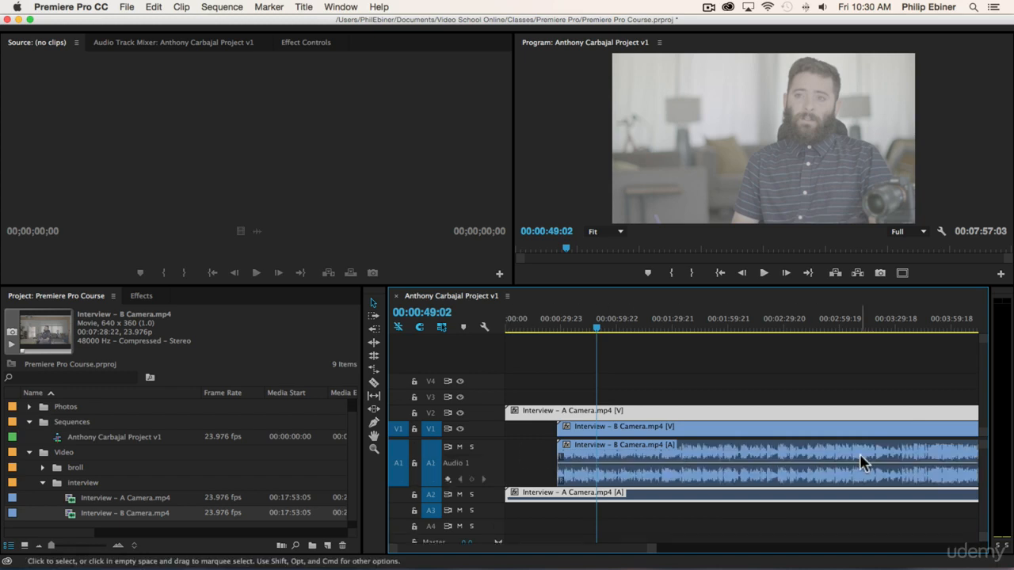
pyautogui.click(516, 351)
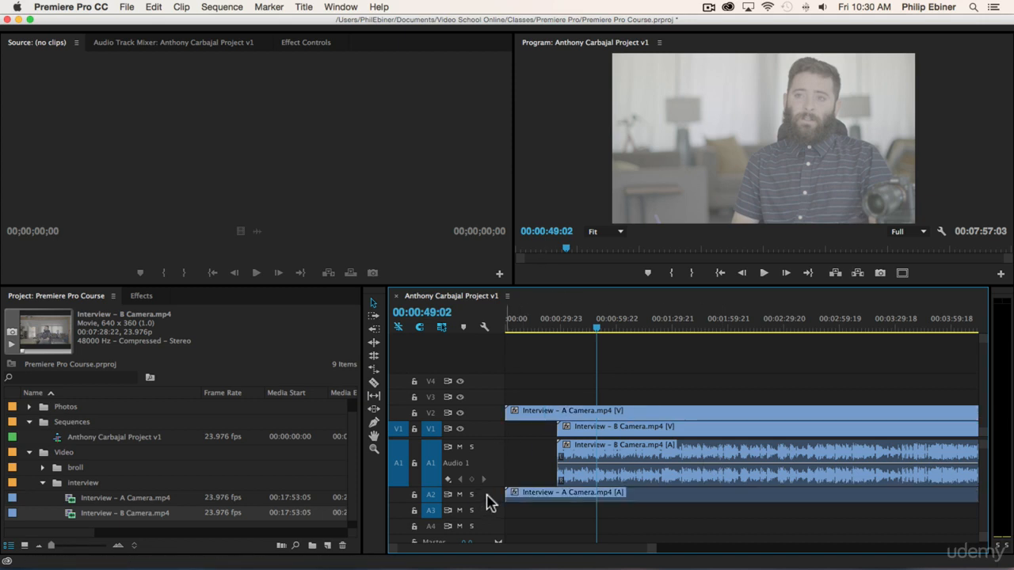
pyautogui.moveTo(487, 503); pyautogui.dragTo(485, 535)
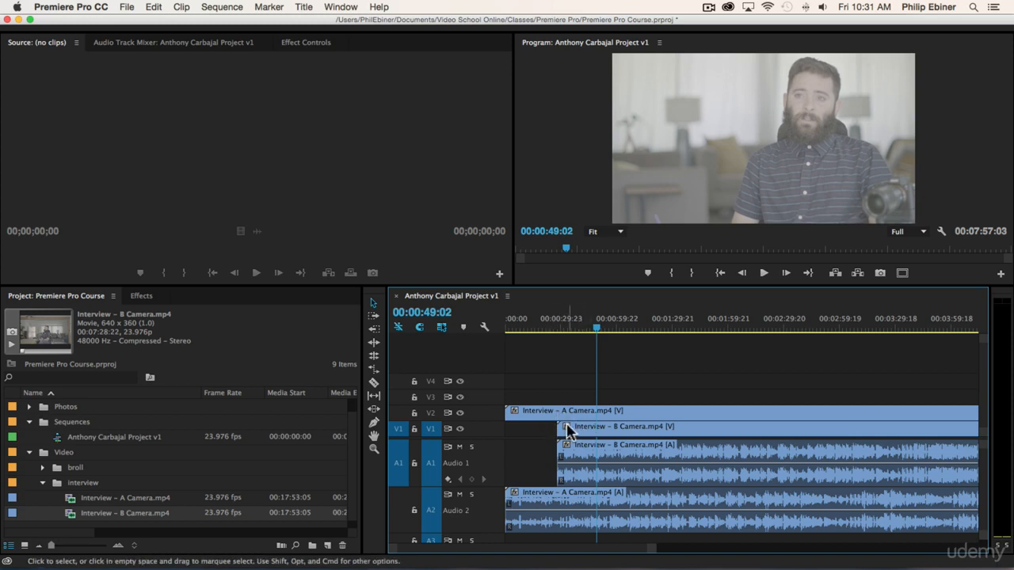
# Return the playhead to 00:00:00:00 and move the B Camera clip to the start of the sequence
pyautogui.moveTo(515, 323); pyautogui.dragTo(489, 325)
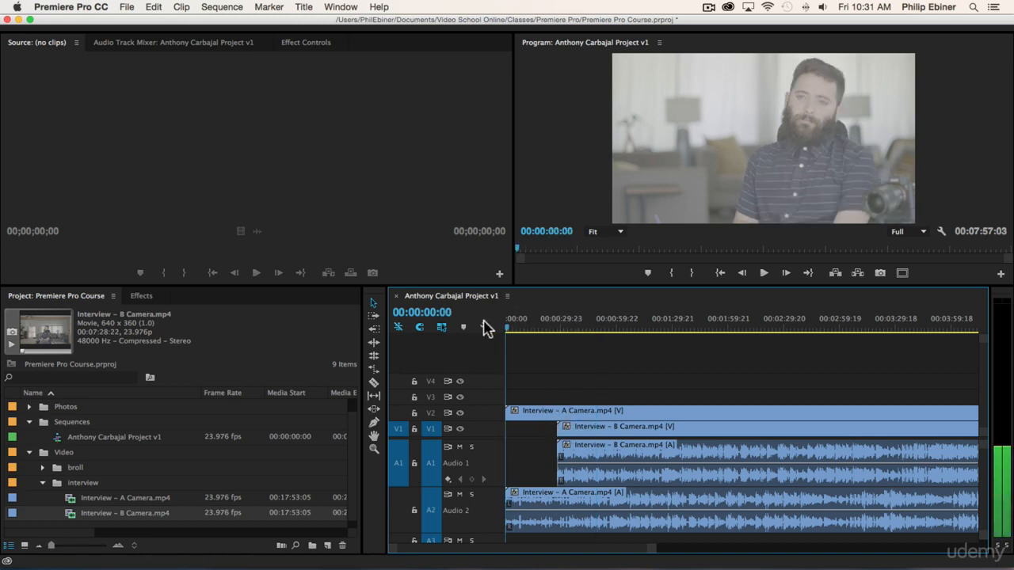
pyautogui.moveTo(591, 426); pyautogui.dragTo(542, 428)
# Play the opening seconds of the sequence and compare the A and B Camera audio waveforms for sync
pyautogui.press('=')
pyautogui.press('=')
pyautogui.press('=')
pyautogui.press('=')
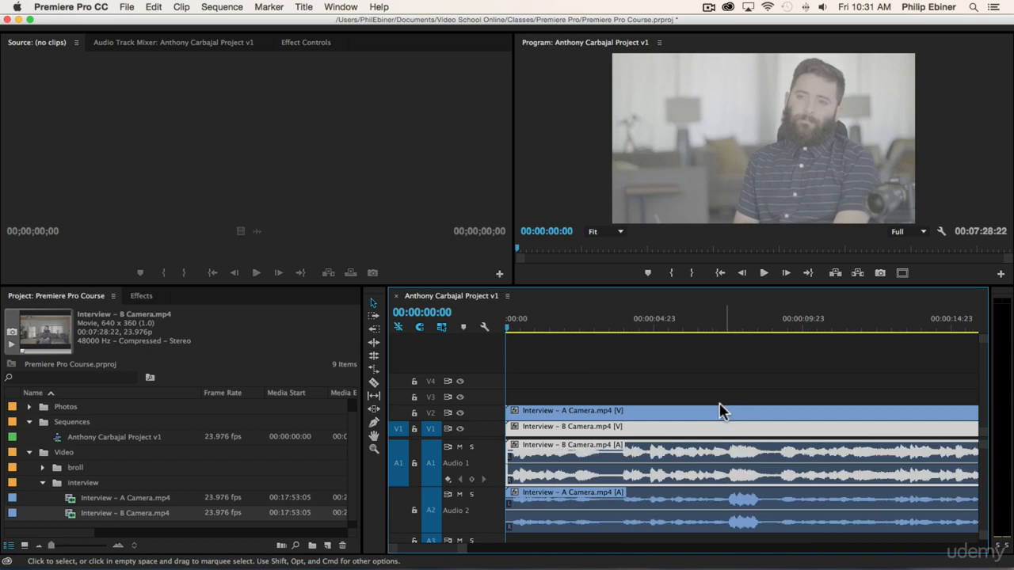
pyautogui.press('=')
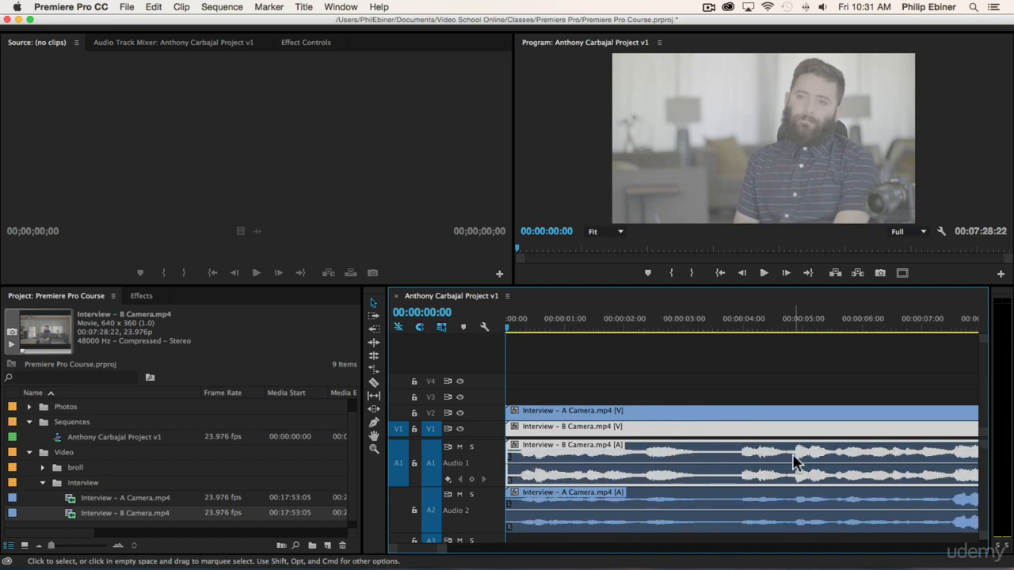
pyautogui.press('space')
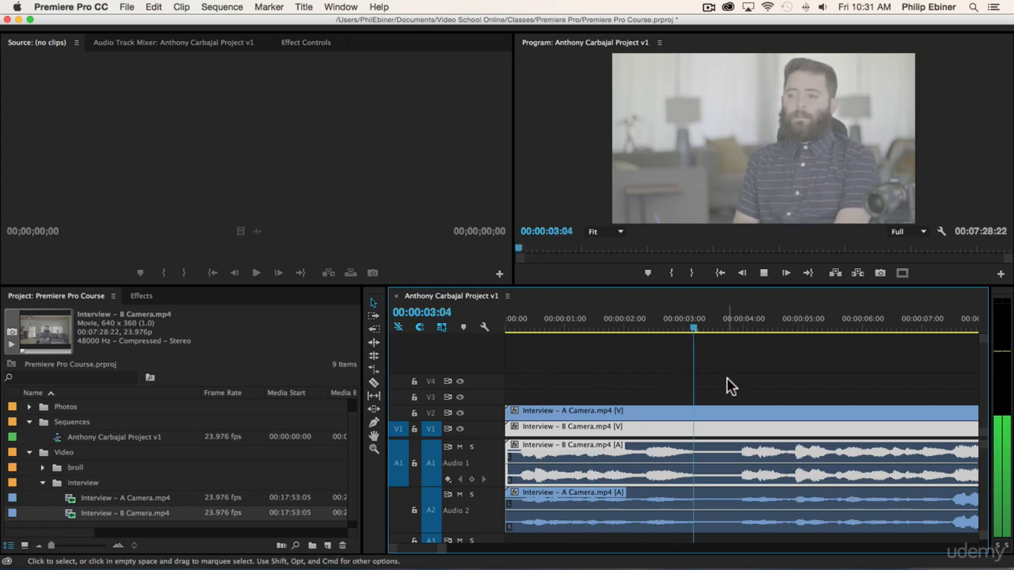
pyautogui.press('-')
pyautogui.press('-')
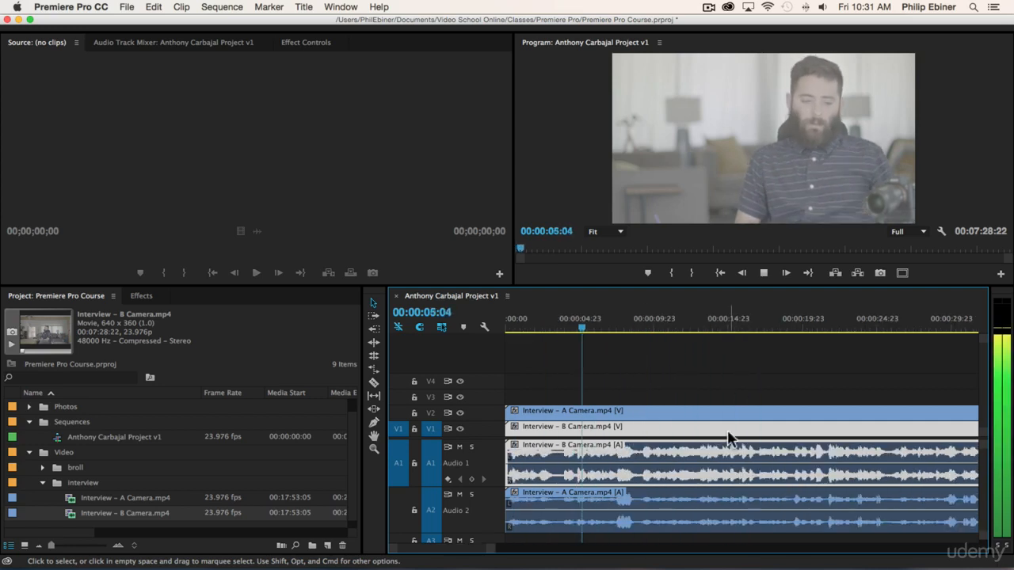
pyautogui.press('space')
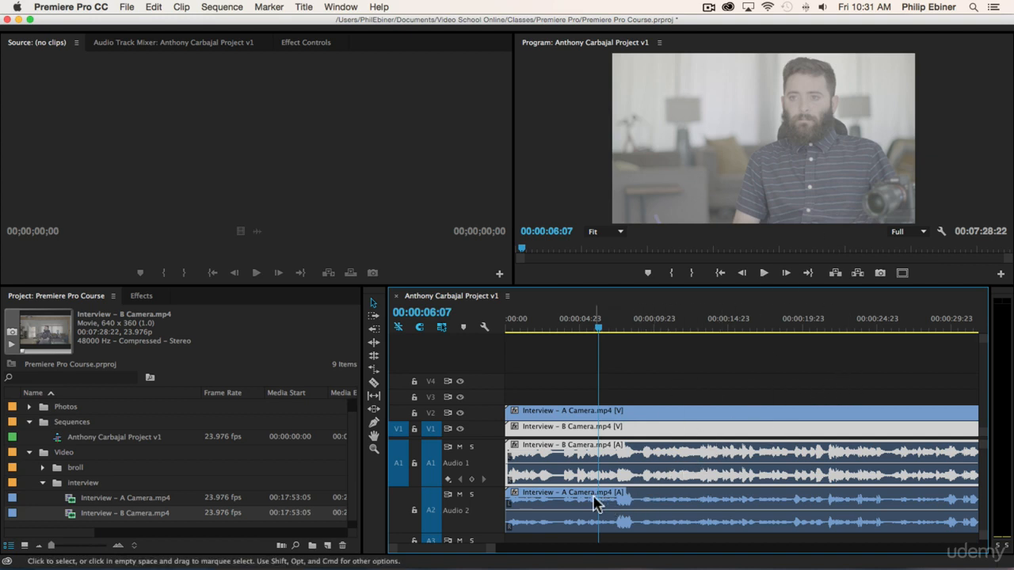
pyautogui.click(678, 370)
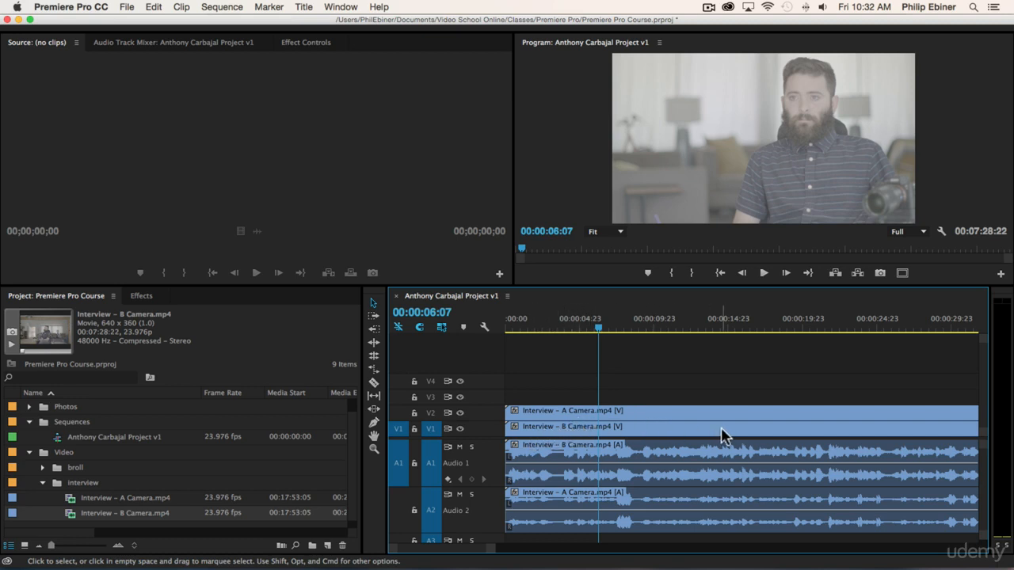
# Try to shift the B Camera clip slightly earlier by hand to line up its waveform with the A Camera audio
pyautogui.press('-')
pyautogui.press('-')
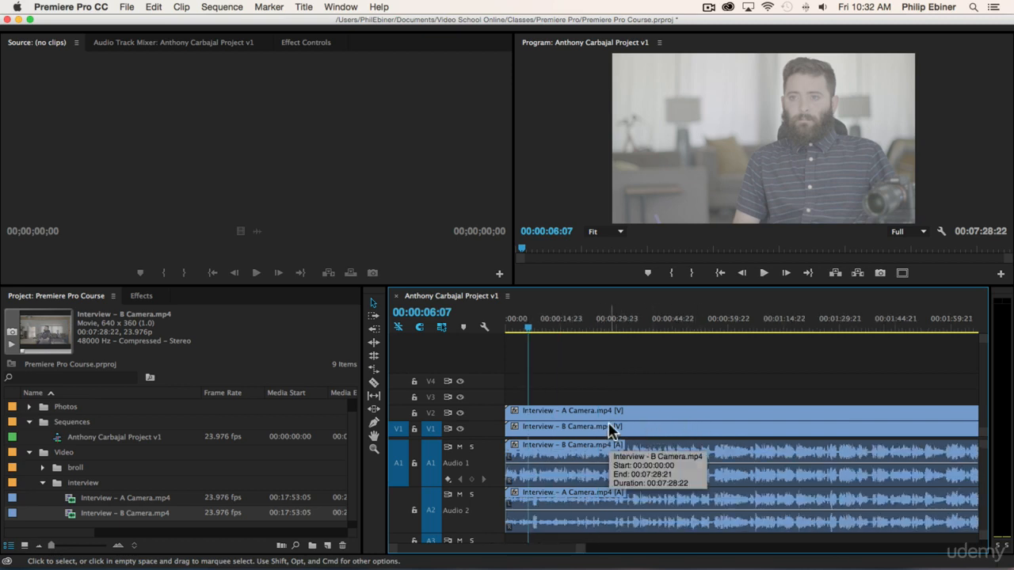
pyautogui.press('=')
pyautogui.press('=')
pyautogui.press('=')
pyautogui.press('=')
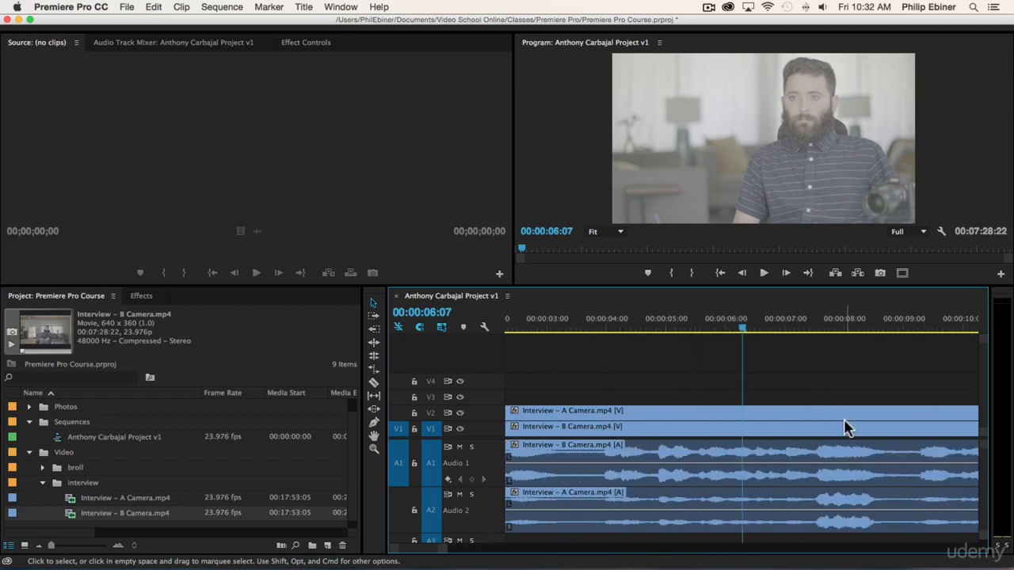
pyautogui.press('=')
pyautogui.moveTo(781, 432); pyautogui.dragTo(750, 430)
pyautogui.press('-')
pyautogui.press('-')
pyautogui.press('-')
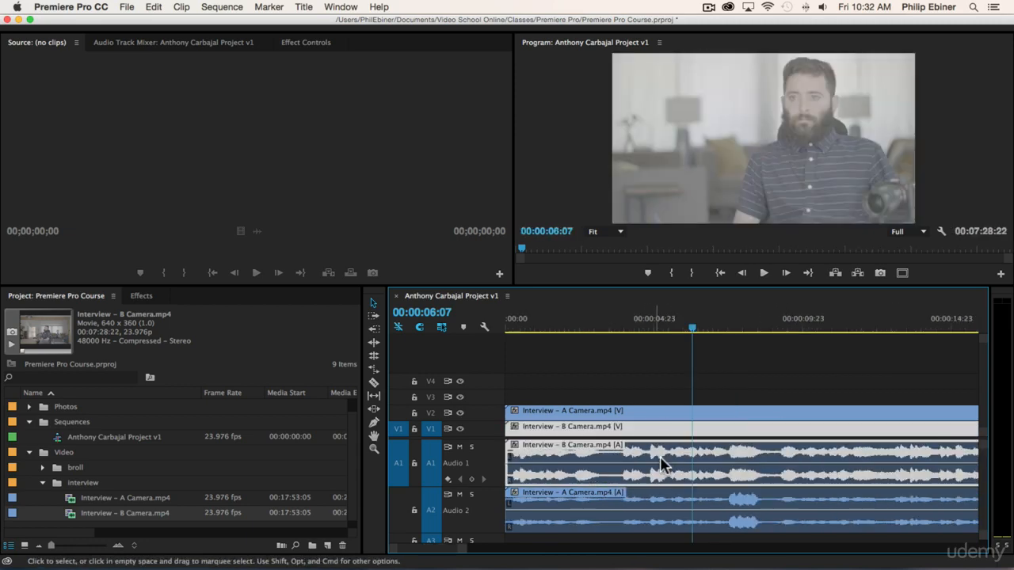
# Move the B Camera clip so it starts about 3 seconds 15 frames into the sequence
pyautogui.scroll(-3, 673, 449)
pyautogui.scroll(3, 640, 473)
pyautogui.moveTo(614, 433); pyautogui.dragTo(667, 440)
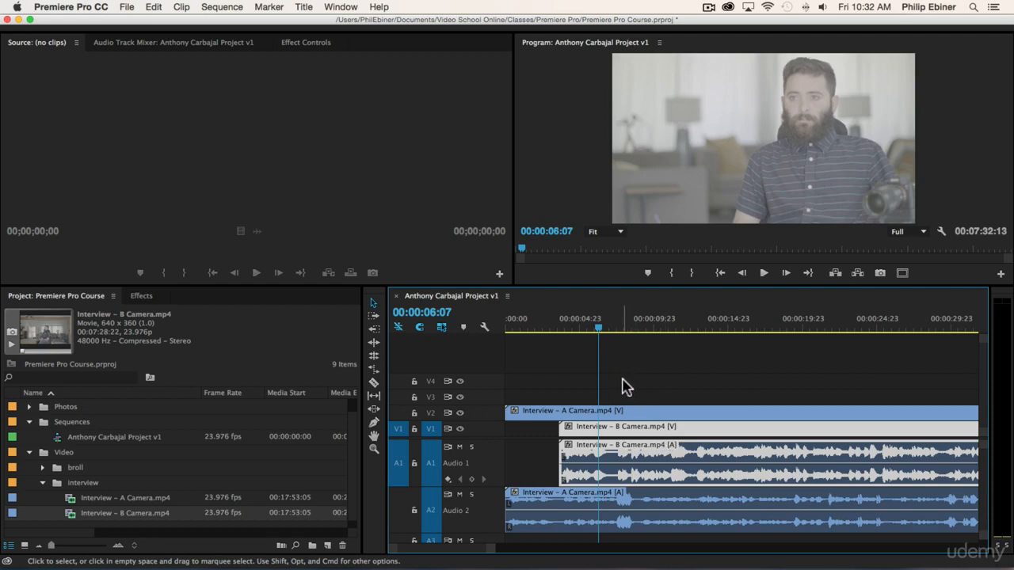
pyautogui.click(583, 388)
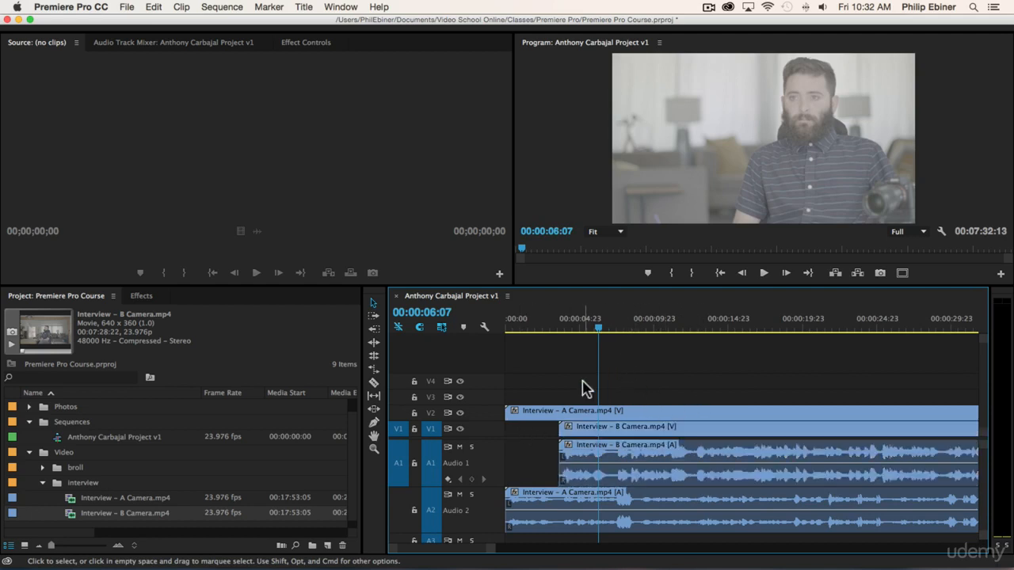
# Synchronize the A and B Camera clips using Audio as the synchronize point, with the track channel set to Mix Down
pyautogui.press('-')
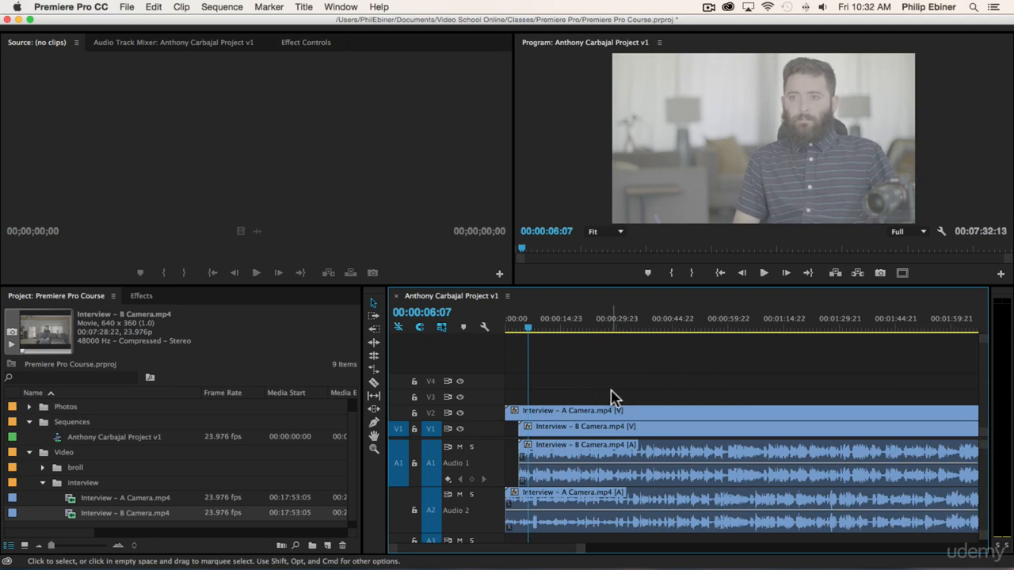
pyautogui.press('-')
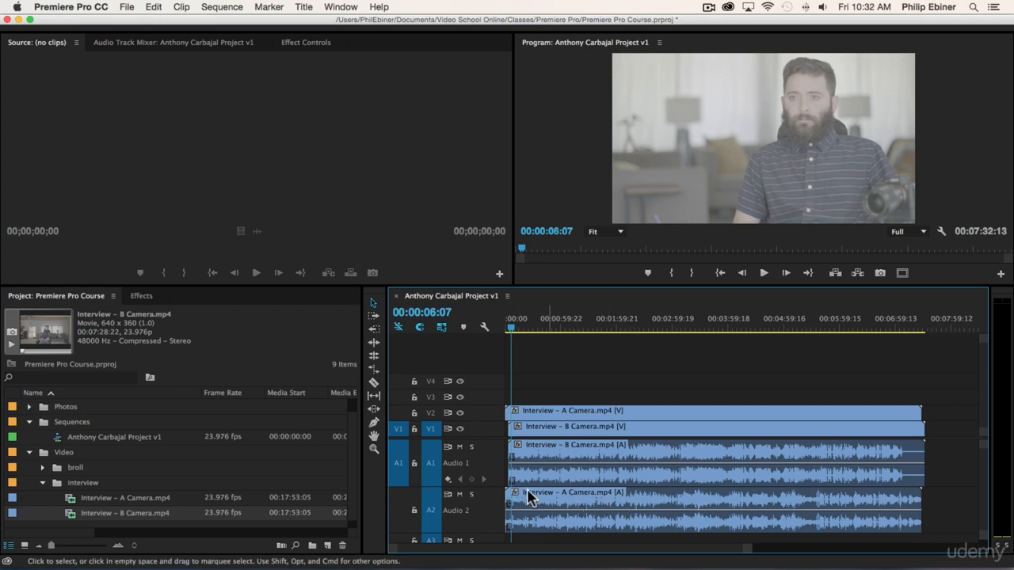
pyautogui.moveTo(641, 396); pyautogui.dragTo(658, 485)
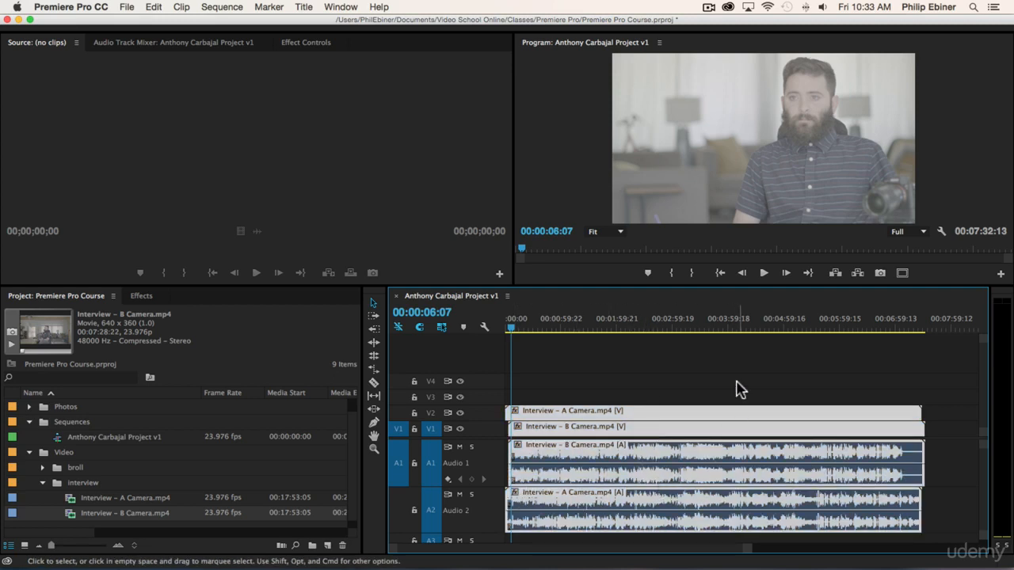
pyautogui.rightClick(633, 435)
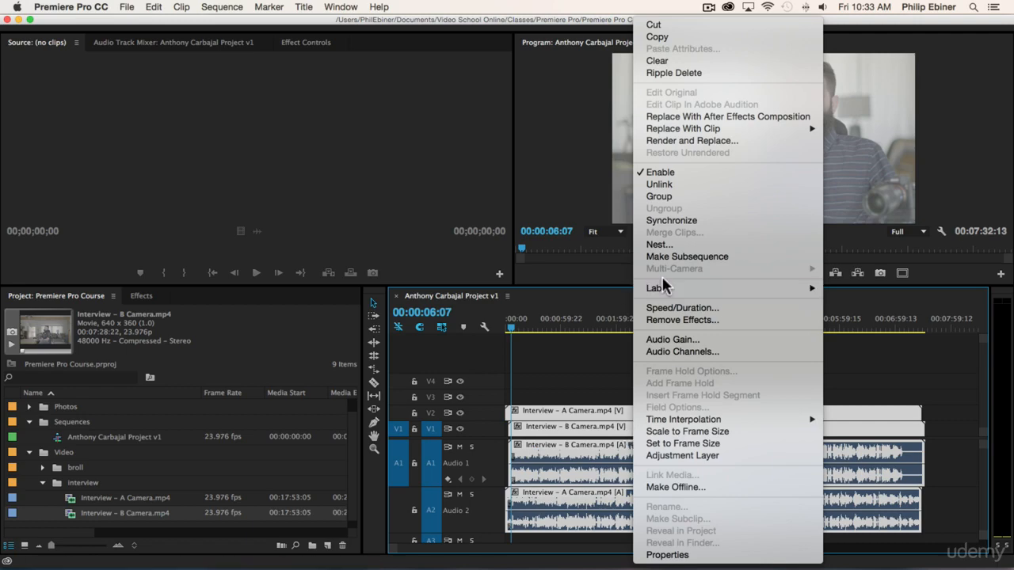
pyautogui.click(661, 221)
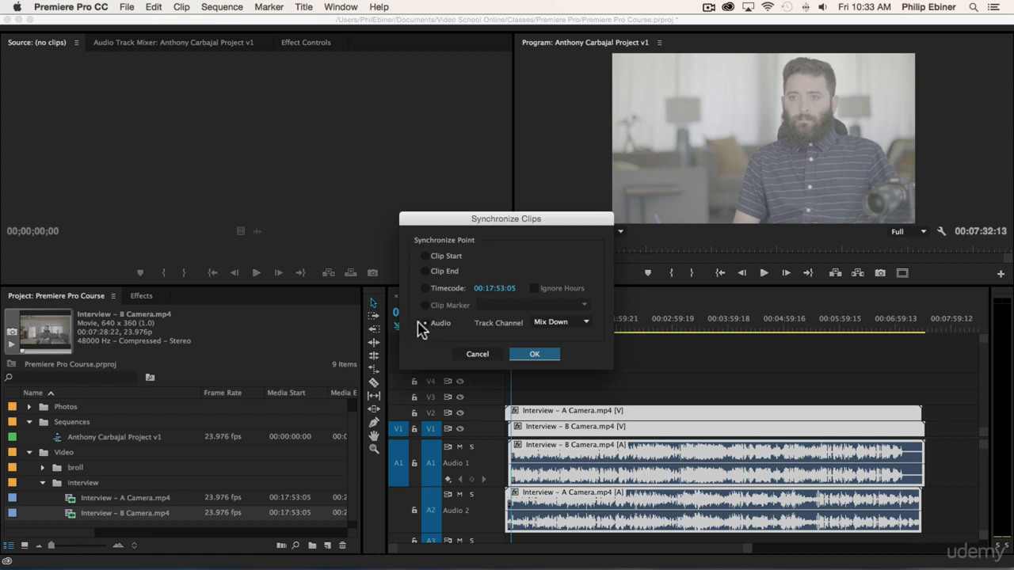
pyautogui.click(552, 323)
pyautogui.click(497, 339)
pyautogui.click(537, 355)
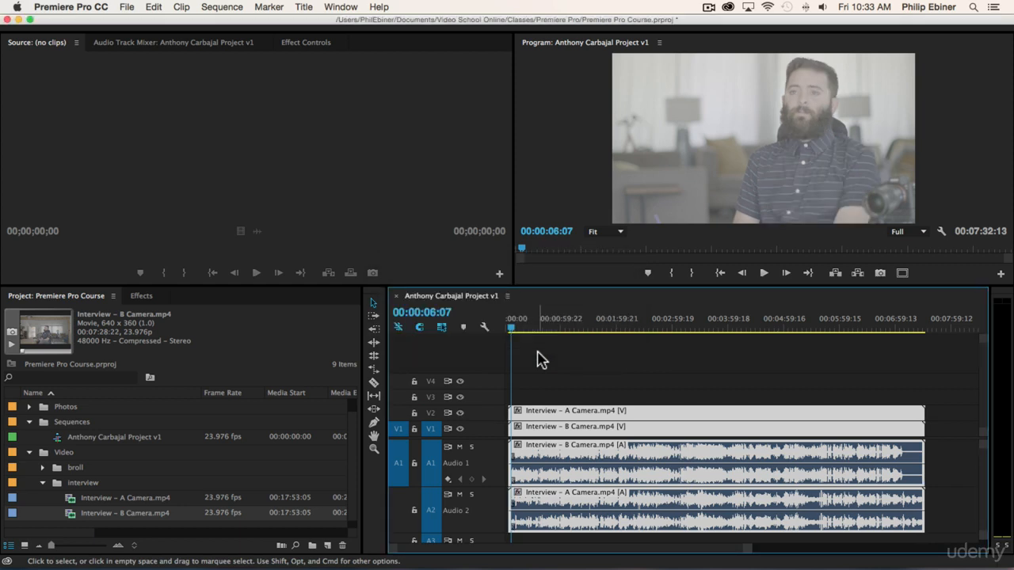
# Examine the start of both synchronized clips up close and check that their waveforms line up
pyautogui.press('=')
pyautogui.press('=')
pyautogui.press('=')
pyautogui.press('=')
pyautogui.press('=')
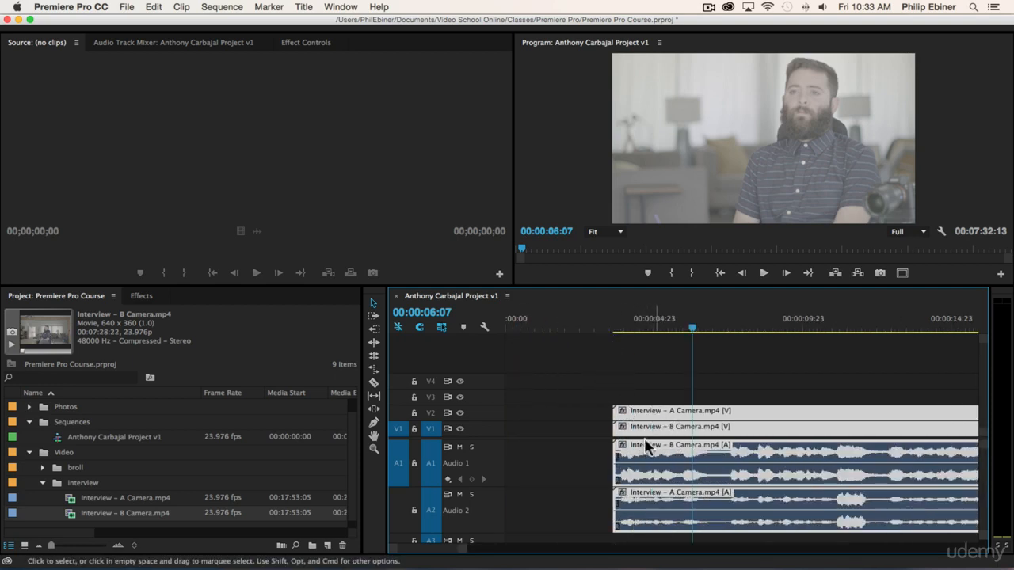
pyautogui.press('-')
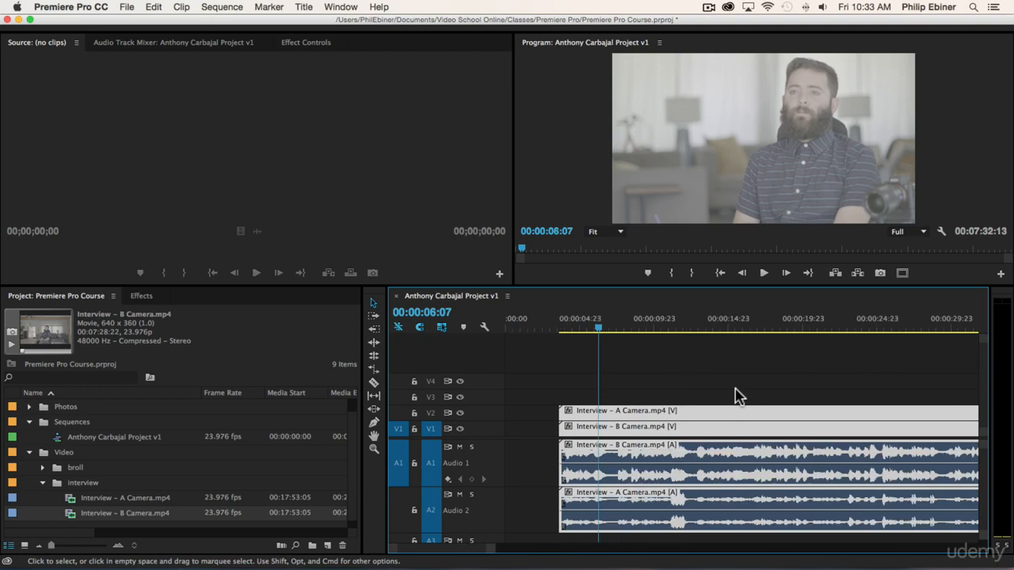
pyautogui.press('-')
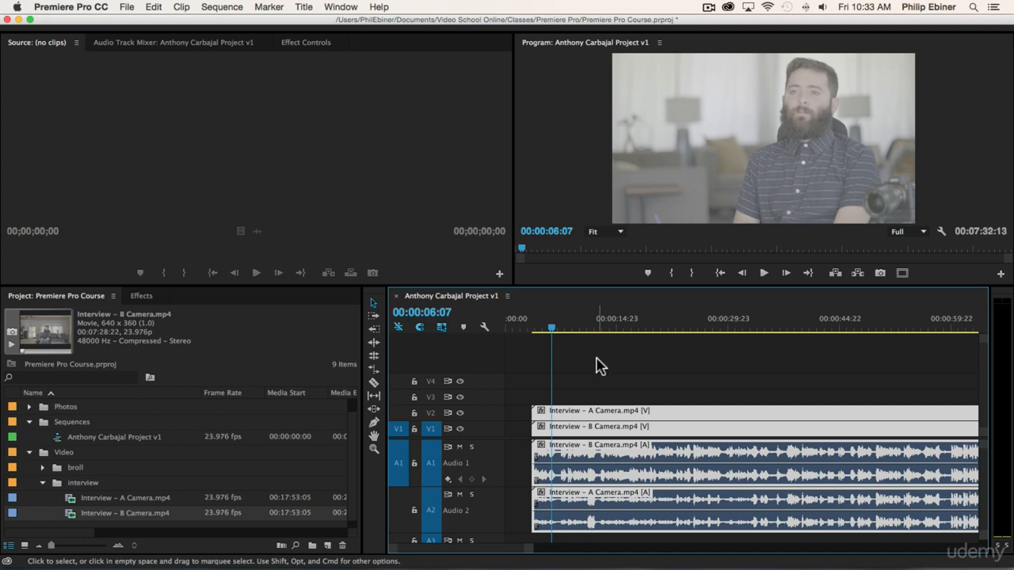
pyautogui.press('-')
pyautogui.press('-')
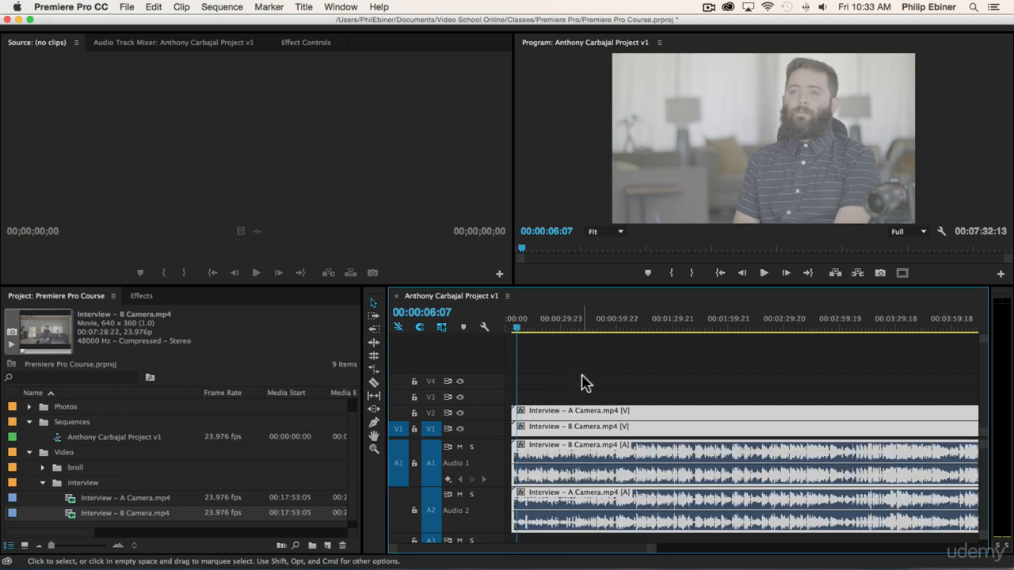
# Move the synchronized A and B Camera clips together to the very start of the sequence
pyautogui.moveTo(545, 417); pyautogui.dragTo(486, 416)
pyautogui.press('=')
pyautogui.press('=')
pyautogui.press('=')
pyautogui.moveTo(583, 414); pyautogui.dragTo(514, 420)
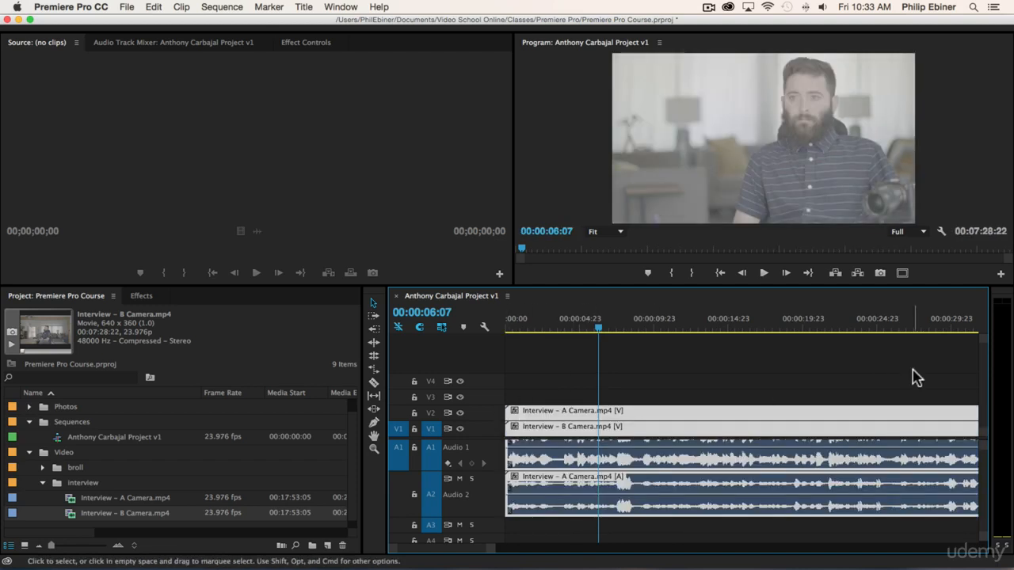
pyautogui.moveTo(553, 321); pyautogui.dragTo(507, 321)
# Select the A and B Camera clips together with a marquee across their video and audio tracks
pyautogui.moveTo(554, 417)
pyautogui.mouseDown()
pyautogui.moveTo(630, 418)
pyautogui.moveTo(554, 417)
pyautogui.mouseUp()
pyautogui.moveTo(546, 365); pyautogui.dragTo(684, 540)
pyautogui.click(554, 388)
pyautogui.moveTo(532, 386); pyautogui.dragTo(661, 534)
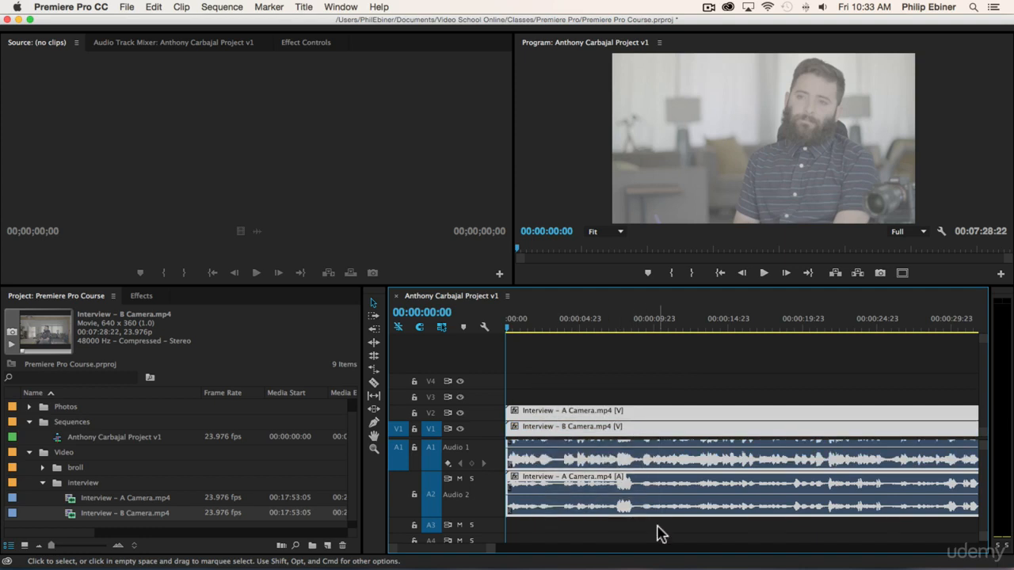
# Select the A and B Camera clips individually, add one to the other's selection, and clear the selection
pyautogui.click(606, 385)
pyautogui.click(610, 410)
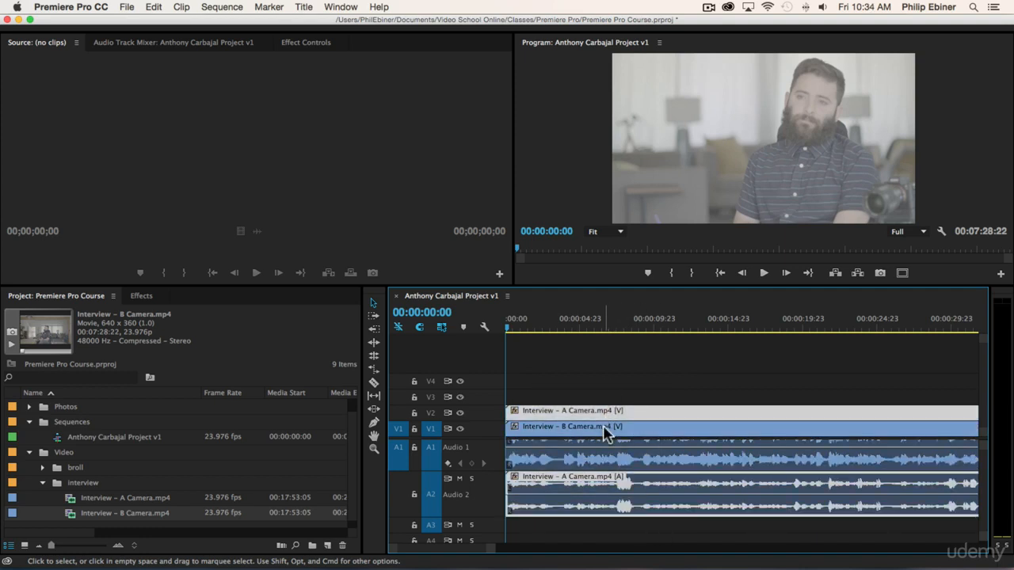
pyautogui.click(603, 427)
pyautogui.click(613, 380)
pyautogui.click(639, 417)
pyautogui.keyDown('shift'); pyautogui.click(622, 432); pyautogui.keyUp('shift')
pyautogui.moveTo(607, 428); pyautogui.dragTo(548, 418)
pyautogui.moveTo(553, 366); pyautogui.dragTo(675, 539)
pyautogui.click(618, 387)
# Place Crusing Down Street.mp4 from the broll bin on V3 above the interview clips, about 20 seconds into the sequence
pyautogui.press('-')
pyautogui.press('-')
pyautogui.press('-')
pyautogui.press('-')
pyautogui.press('-')
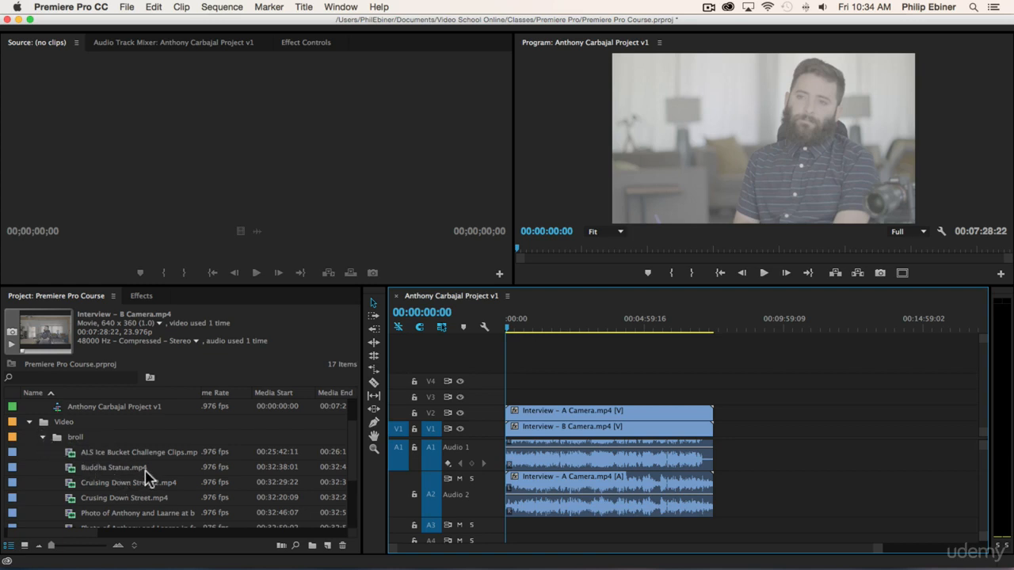
pyautogui.scroll(-2, 145, 476)
pyautogui.moveTo(91, 471); pyautogui.dragTo(519, 405)
pyautogui.press('=')
pyautogui.press('=')
pyautogui.press('=')
pyautogui.press('=')
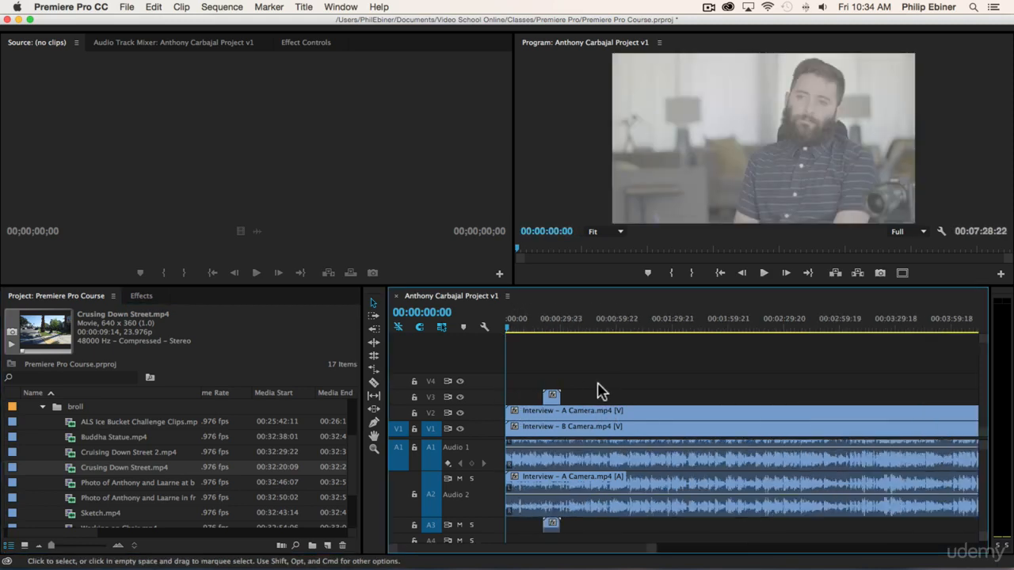
# Play the sequence from about 14 seconds into the Crusing Down Street clip, and park the playhead just past that clip
pyautogui.click(616, 329)
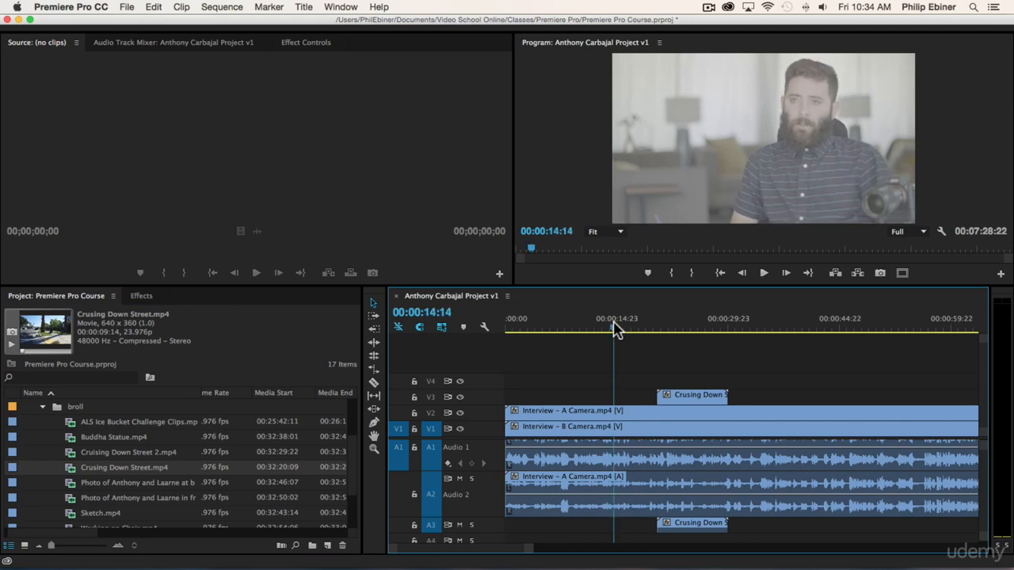
pyautogui.press('space')
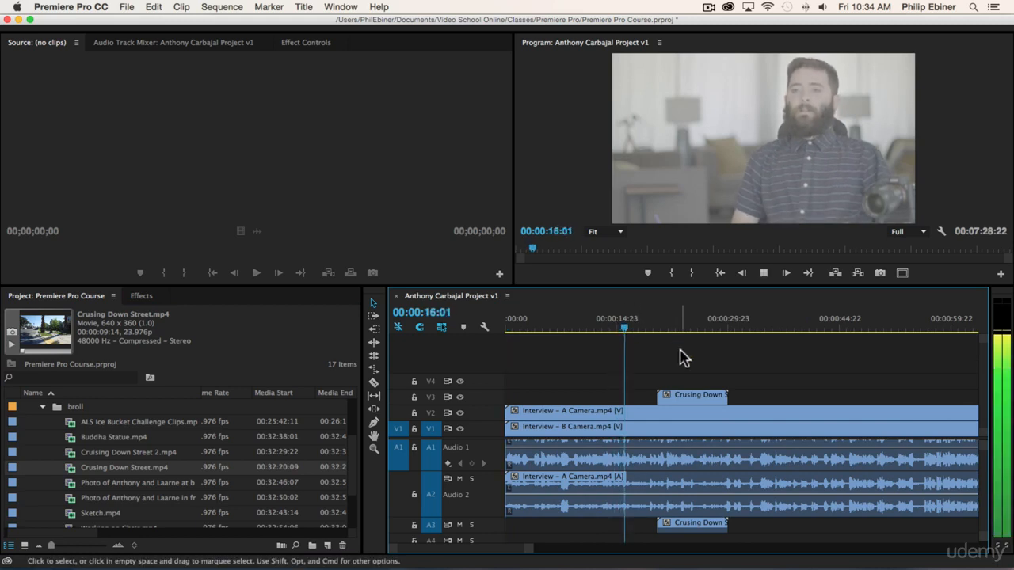
pyautogui.press('XF86AudioMute')
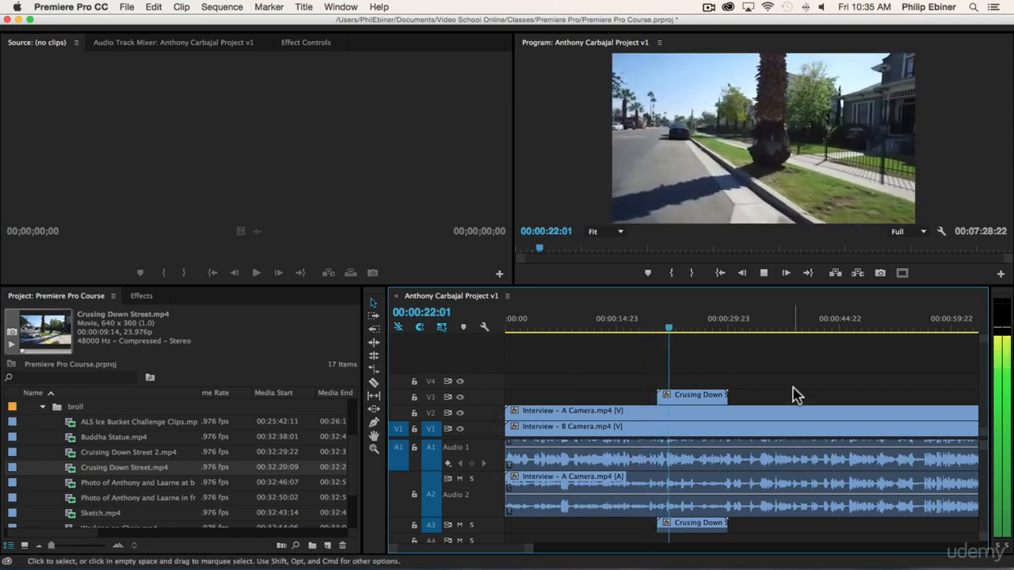
pyautogui.press('space')
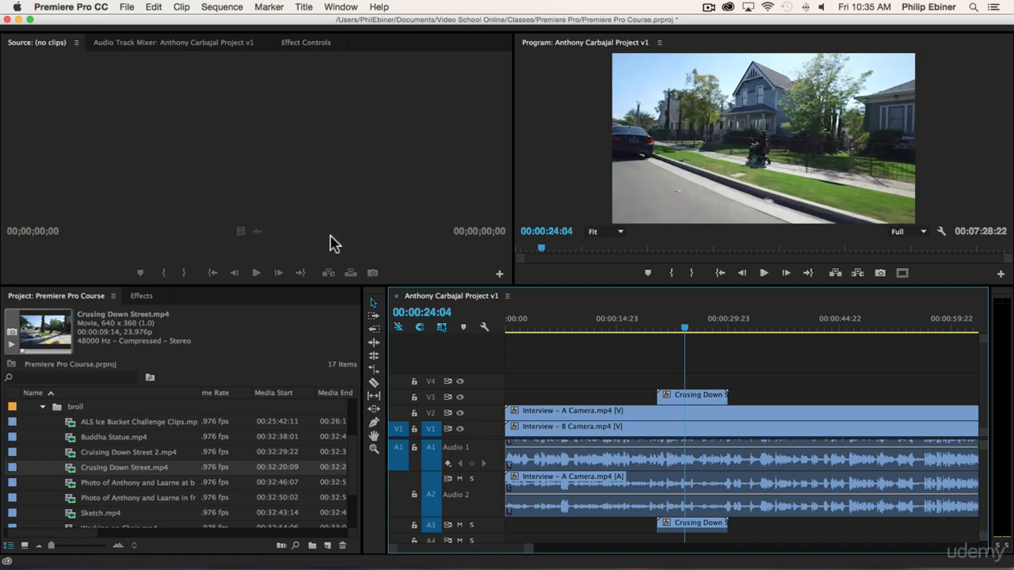
pyautogui.click(735, 327)
# Open Working on Chair.mp4 in the Source Monitor, play through it and return to its first frame
pyautogui.scroll(-1, 117, 464)
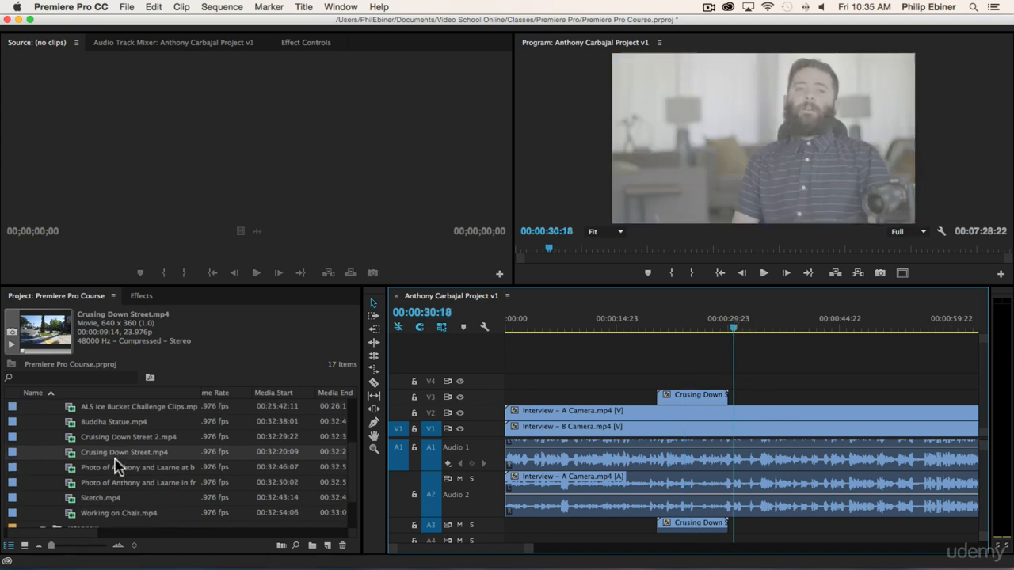
pyautogui.doubleClick(111, 514)
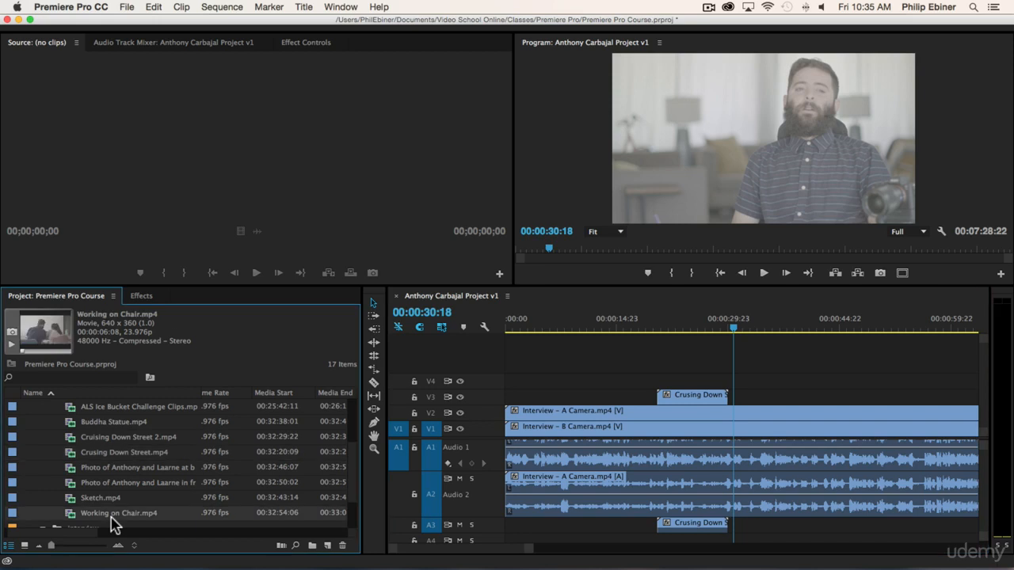
pyautogui.click(256, 274)
pyautogui.click(256, 274)
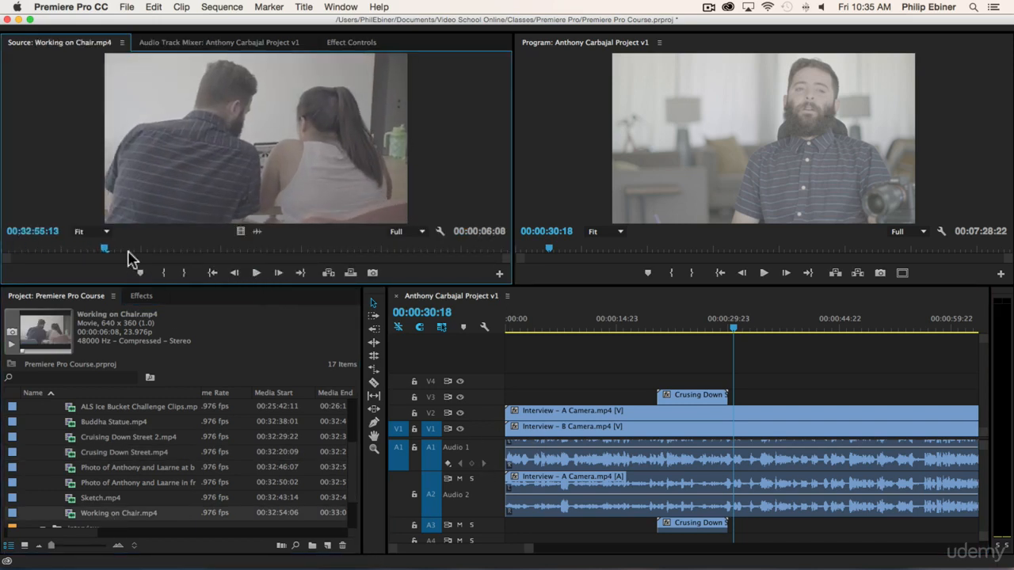
pyautogui.click(255, 273)
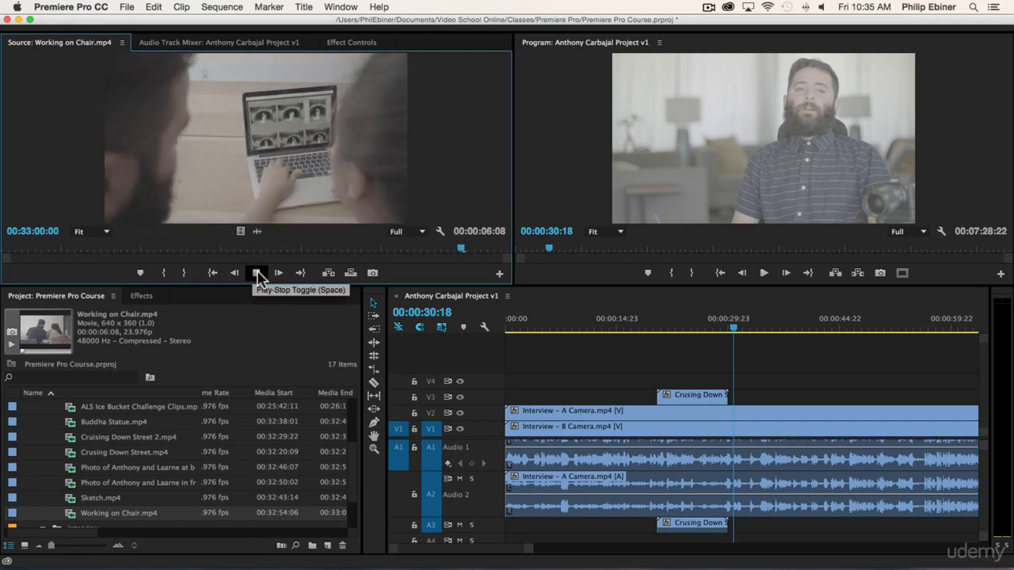
pyautogui.click(7, 245)
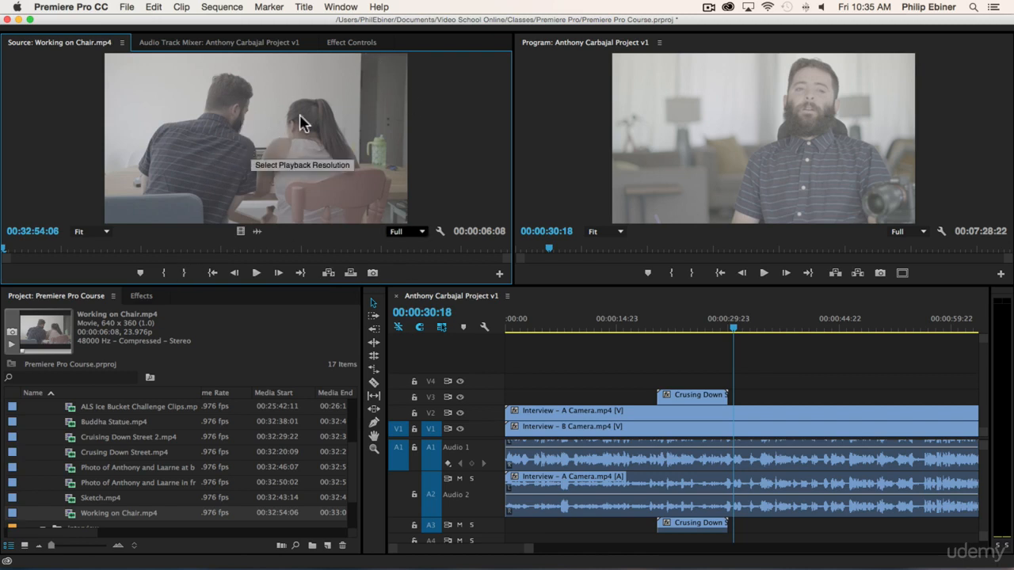
pyautogui.moveTo(250, 112); pyautogui.dragTo(764, 396)
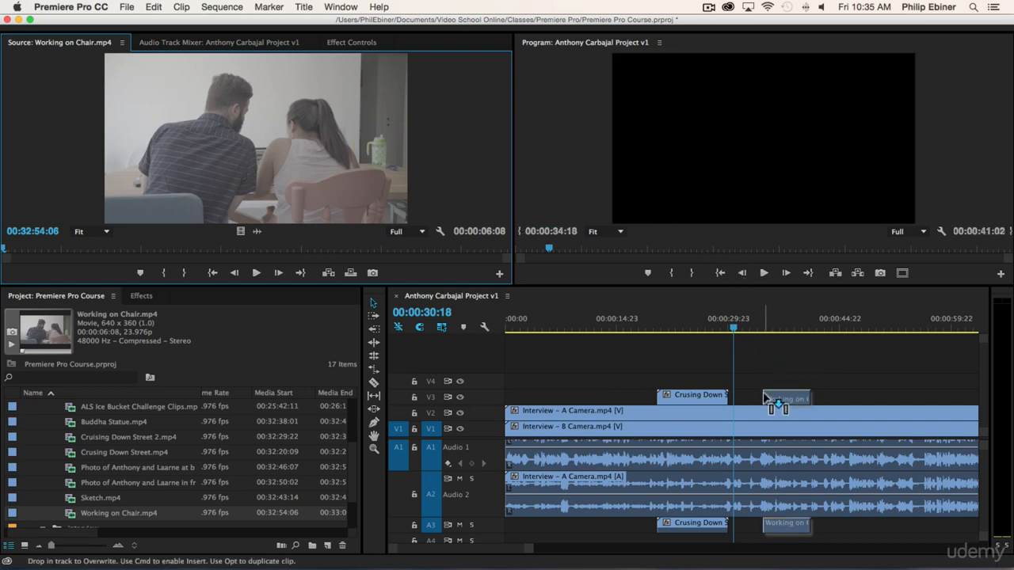
pyautogui.moveTo(764, 396); pyautogui.dragTo(196, 462)
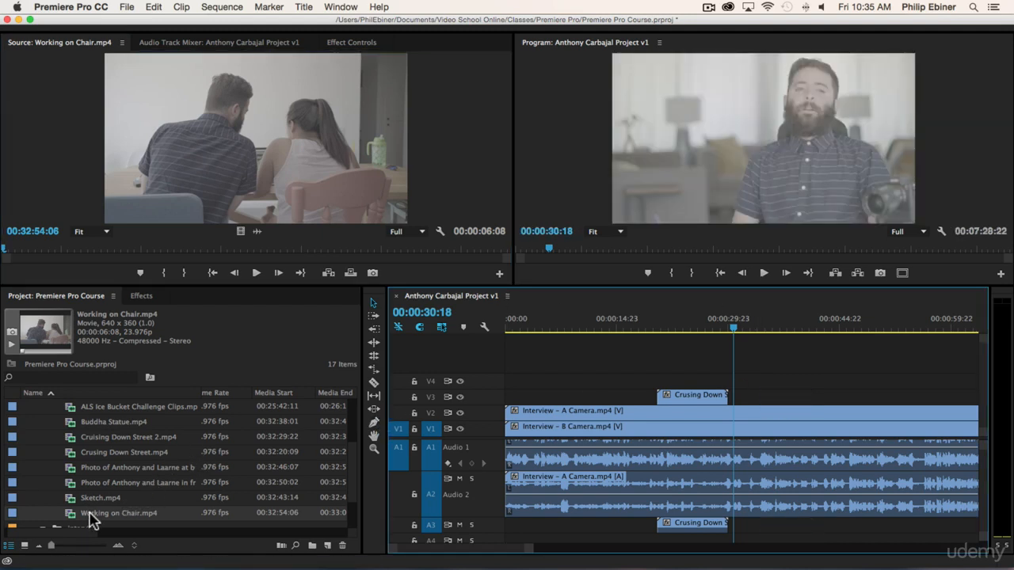
pyautogui.moveTo(86, 518); pyautogui.dragTo(785, 316)
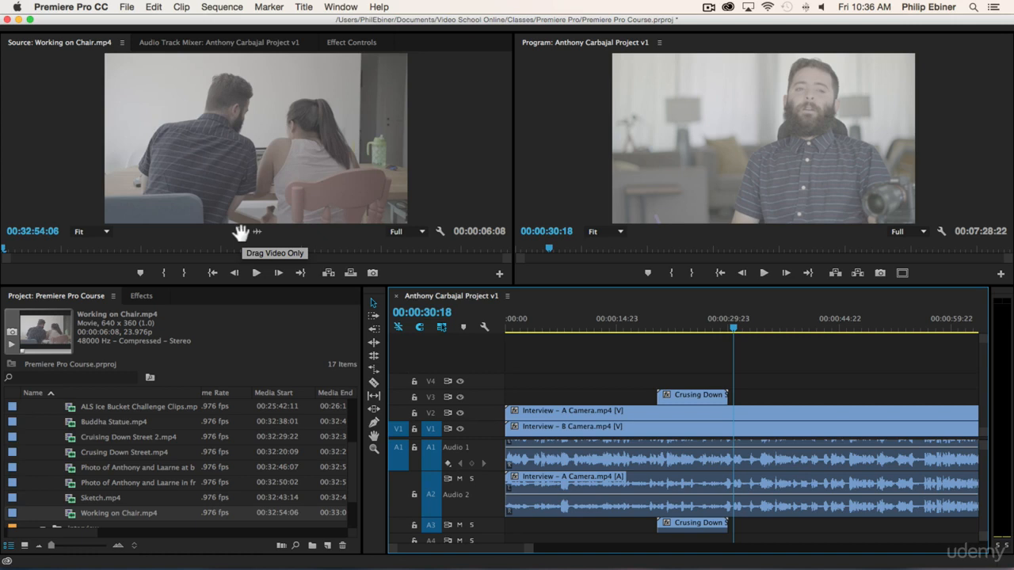
pyautogui.moveTo(240, 232); pyautogui.dragTo(753, 525)
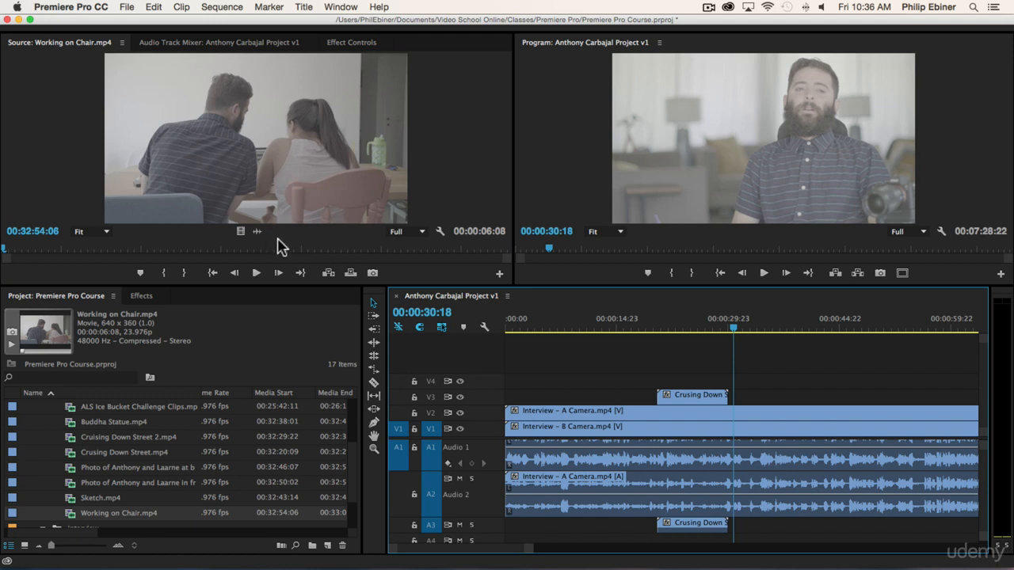
# Play the start of the Working on Chair source clip and step frame by frame to 00:32:55:02
pyautogui.click(256, 272)
pyautogui.click(255, 274)
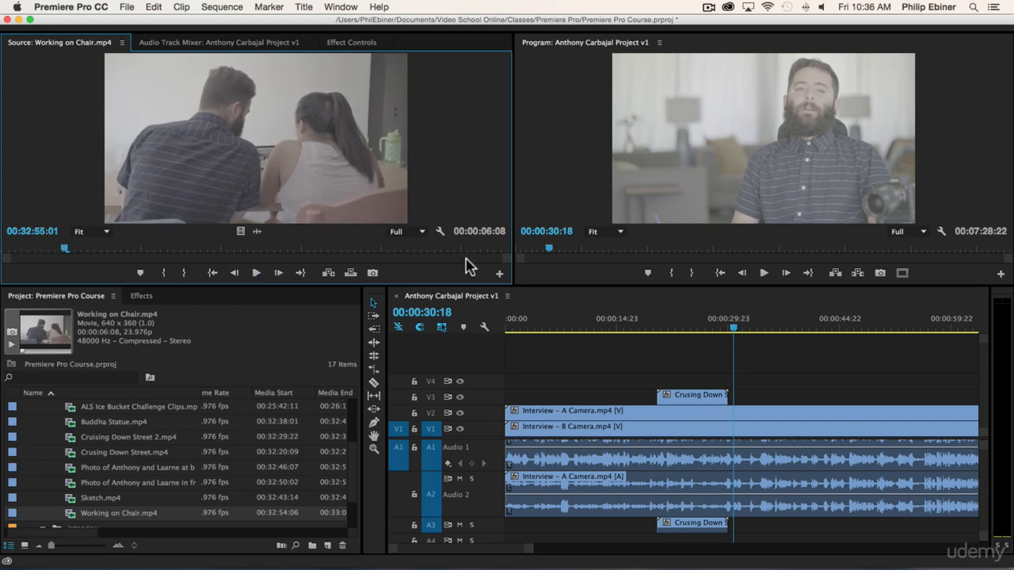
pyautogui.moveTo(66, 247)
pyautogui.mouseDown()
pyautogui.moveTo(18, 249)
pyautogui.moveTo(206, 253)
pyautogui.moveTo(70, 252)
pyautogui.mouseUp()
pyautogui.press('Right')
pyautogui.press('Right')
pyautogui.press('Right')
pyautogui.press('Right')
pyautogui.press('Right')
pyautogui.press('Right')
pyautogui.press('Right')
pyautogui.press('Right')
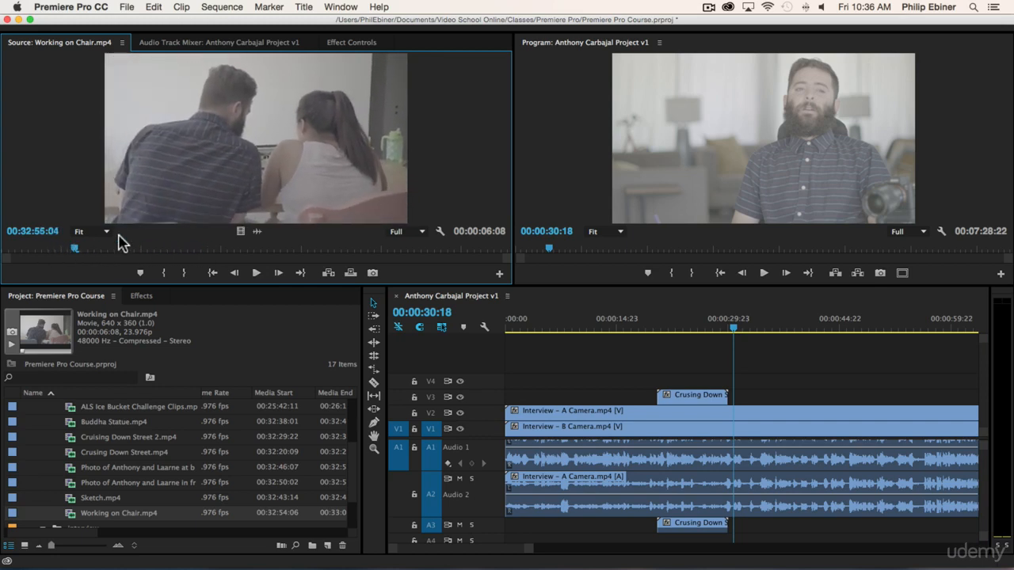
pyautogui.press('Left')
pyautogui.press('Left')
pyautogui.press('Left')
pyautogui.press('Left')
pyautogui.press('Left')
pyautogui.press('Left')
pyautogui.press('Left')
pyautogui.press('Left')
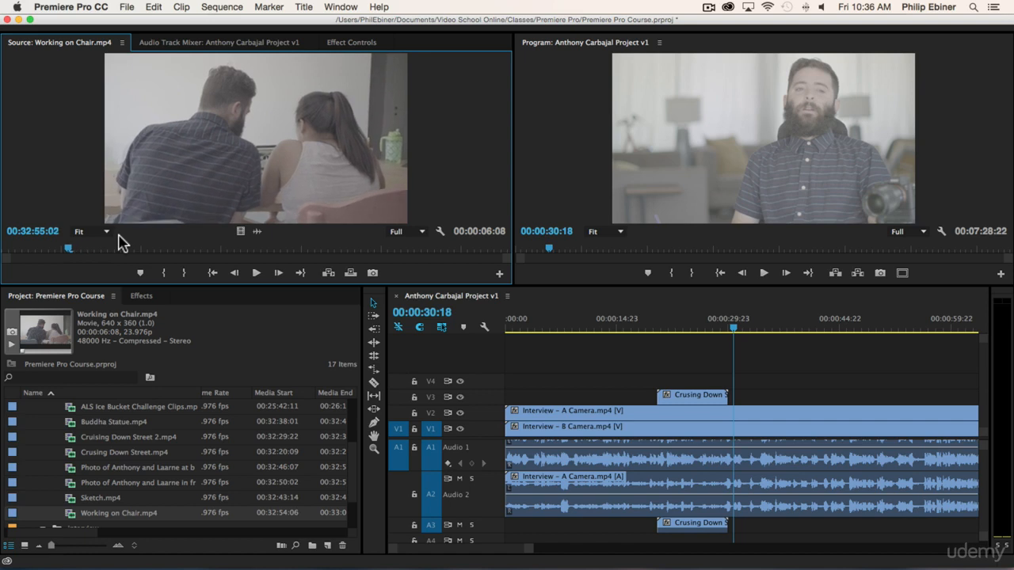
# Examine the Working on Chair source clip frame by frame, forward to about 00:32:57:19 and back to 00:32:55:02
pyautogui.press('Right')
pyautogui.press('Right')
pyautogui.press('Right')
pyautogui.press('Right')
pyautogui.press('Right')
pyautogui.press('Right')
pyautogui.press('Right')
pyautogui.press('Right')
pyautogui.press('Right')
pyautogui.press('Right')
pyautogui.press('Right')
pyautogui.press('Right')
pyautogui.press('Right')
pyautogui.press('Right')
pyautogui.press('Right')
pyautogui.press('Right')
pyautogui.press('Right')
pyautogui.press('Right')
pyautogui.press('Right')
pyautogui.press('Right')
pyautogui.press('Right')
pyautogui.press('Right')
pyautogui.press('Right')
pyautogui.press('Right')
pyautogui.press('Right')
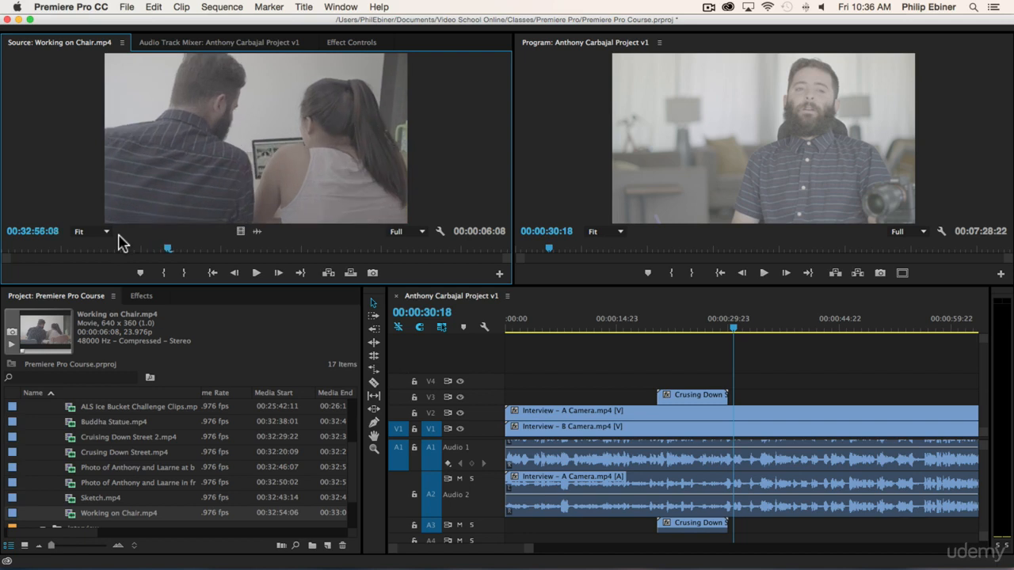
pyautogui.press('Right')
pyautogui.press('Right')
pyautogui.press('Right')
pyautogui.press('Right')
pyautogui.press('Right')
pyautogui.press('Right')
pyautogui.press('Right')
pyautogui.press('Right')
pyautogui.press('Right')
pyautogui.press('Right')
pyautogui.press('Right')
pyautogui.press('Right')
pyautogui.press('Right')
pyautogui.press('Right')
pyautogui.press('Right')
pyautogui.press('Right')
pyautogui.press('Right')
pyautogui.press('Right')
pyautogui.press('Right')
pyautogui.press('Right')
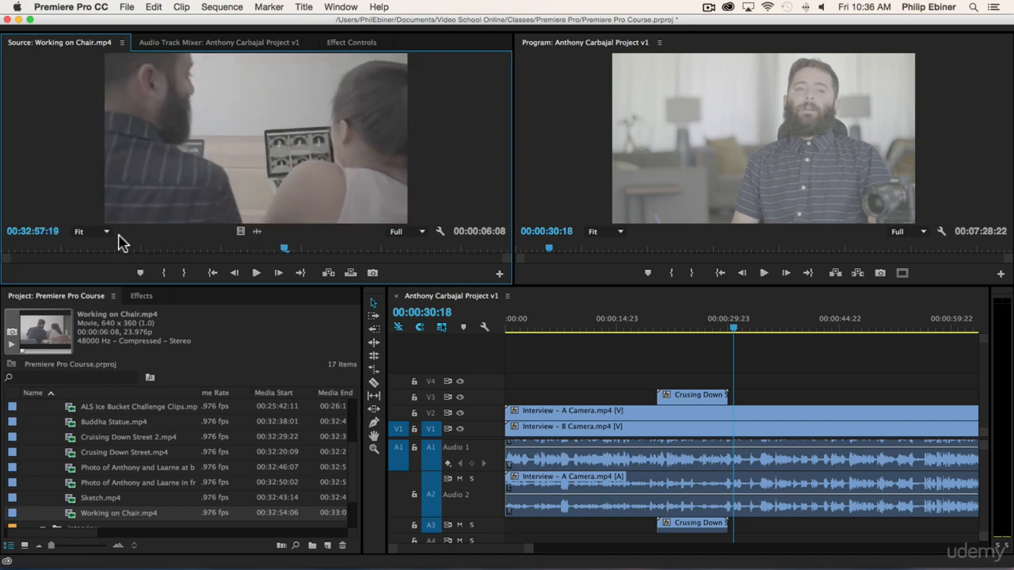
pyautogui.press('Left')
pyautogui.press('Left')
pyautogui.press('Left')
pyautogui.press('Left')
pyautogui.press('Left')
pyautogui.press('Left')
pyautogui.press('Left')
pyautogui.press('Left')
pyautogui.press('Left')
pyautogui.press('Left')
pyautogui.press('Left')
pyautogui.press('Left')
pyautogui.press('Left')
pyautogui.press('Left')
pyautogui.press('Left')
pyautogui.press('Left')
pyautogui.press('Left')
pyautogui.press('Left')
pyautogui.press('Left')
pyautogui.press('Left')
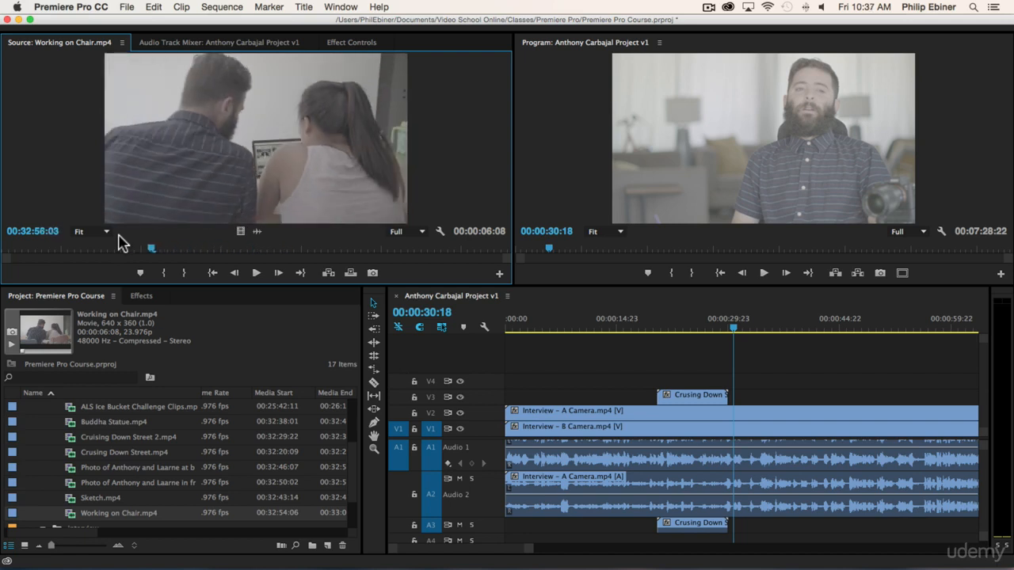
pyautogui.press('Left')
pyautogui.press('Left')
pyautogui.press('Left')
pyautogui.press('Left')
pyautogui.press('Left')
pyautogui.press('Left')
pyautogui.press('Left')
pyautogui.press('Left')
pyautogui.press('Left')
pyautogui.press('Left')
pyautogui.press('Left')
pyautogui.press('Left')
pyautogui.press('Left')
pyautogui.press('Left')
pyautogui.press('Left')
pyautogui.press('Left')
pyautogui.press('Left')
pyautogui.press('Left')
pyautogui.press('Left')
pyautogui.press('Left')
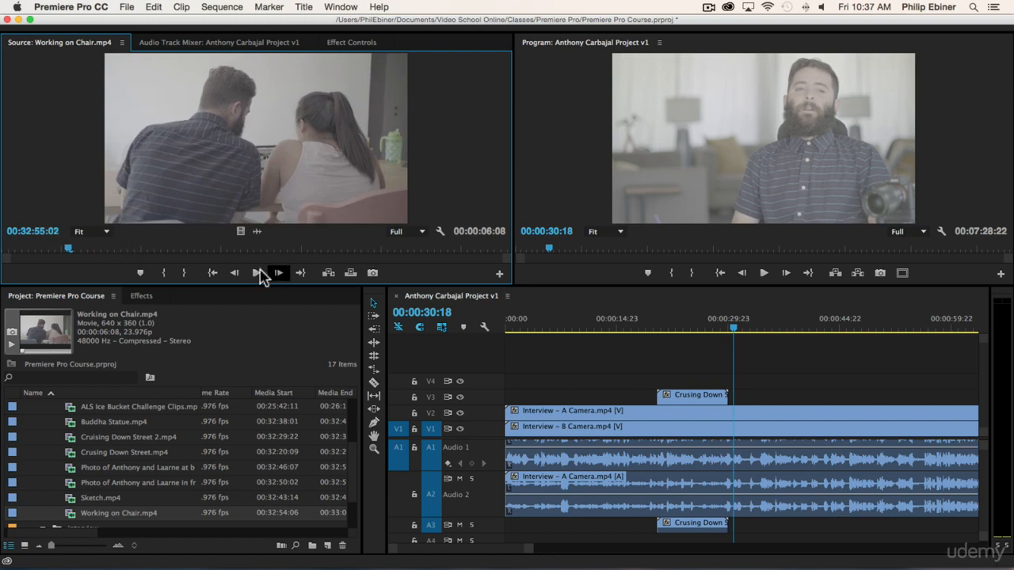
# Mark the Working on Chair source clip's In point at 00:32:55:02 and its Out point at 00:32:58:22
pyautogui.click(164, 273)
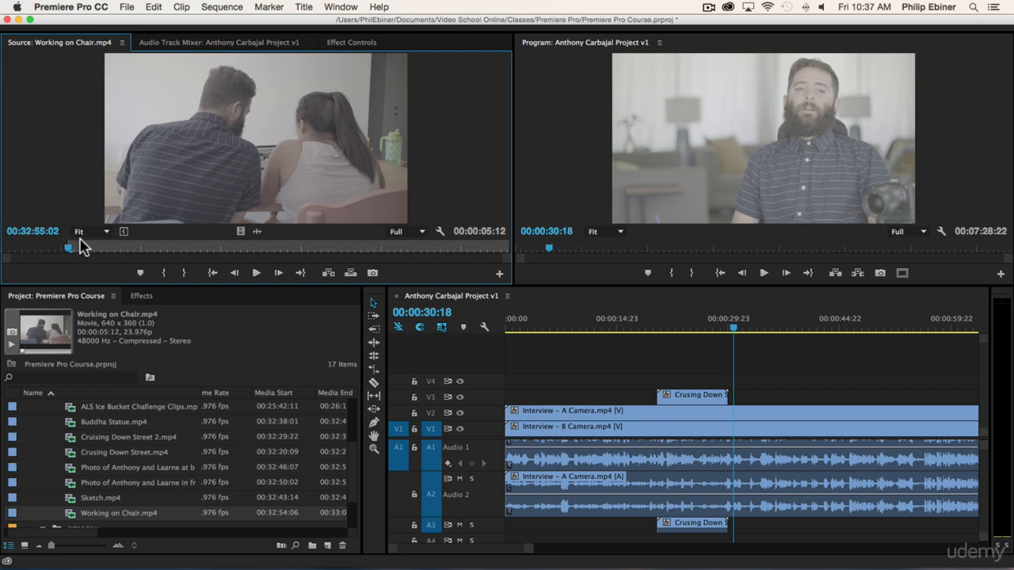
pyautogui.press('space')
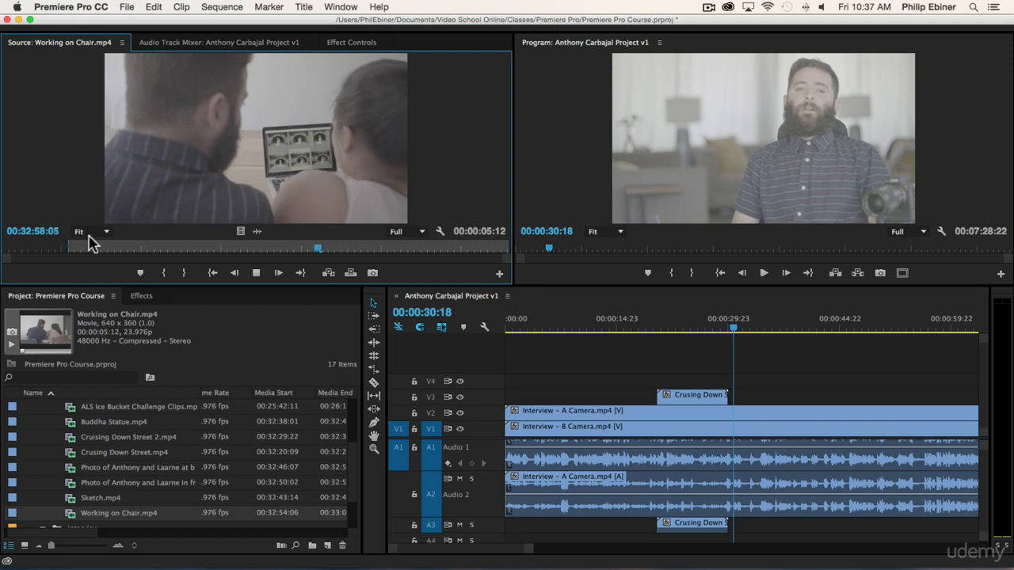
pyautogui.press('space')
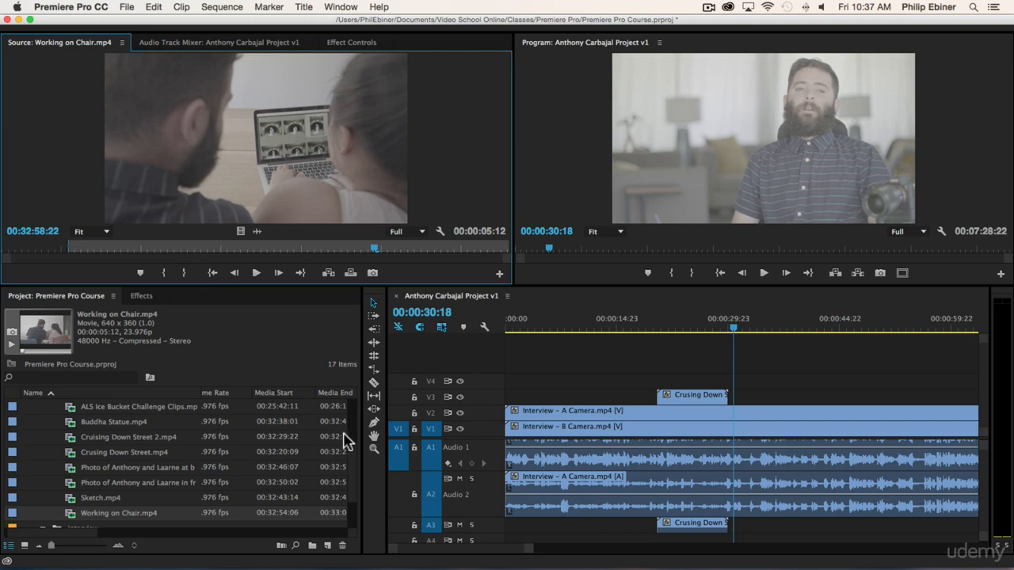
pyautogui.press('o')
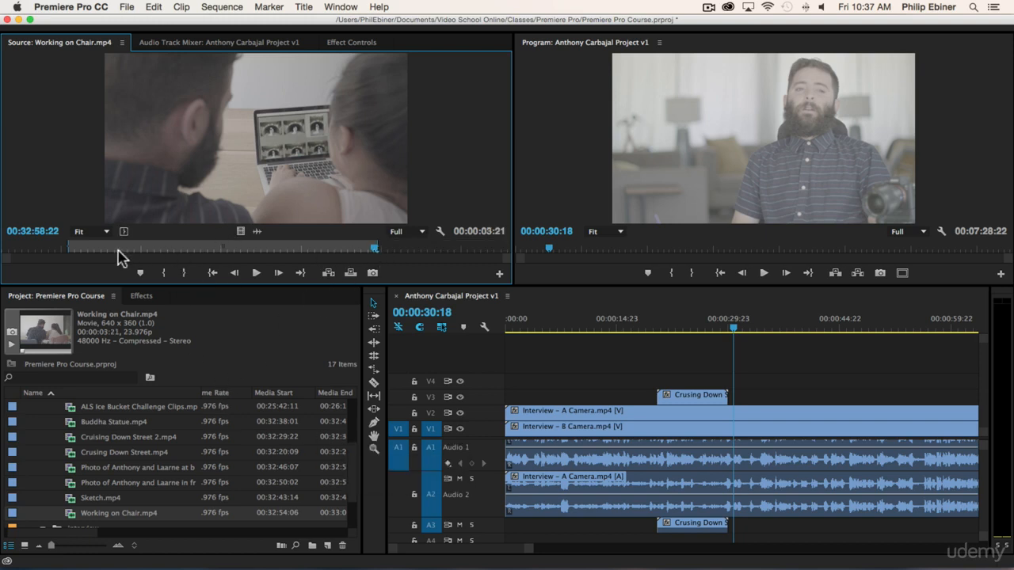
# Place the marked Working on Chair segment on V3 about 35 seconds into the sequence and play across it
pyautogui.moveTo(272, 151); pyautogui.dragTo(773, 397)
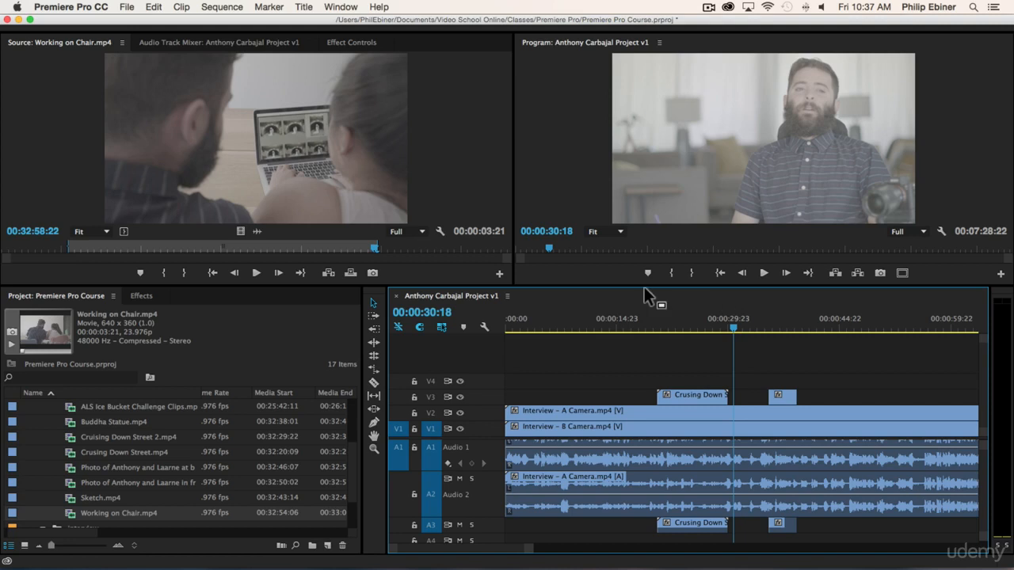
pyautogui.click(760, 321)
pyautogui.press('space')
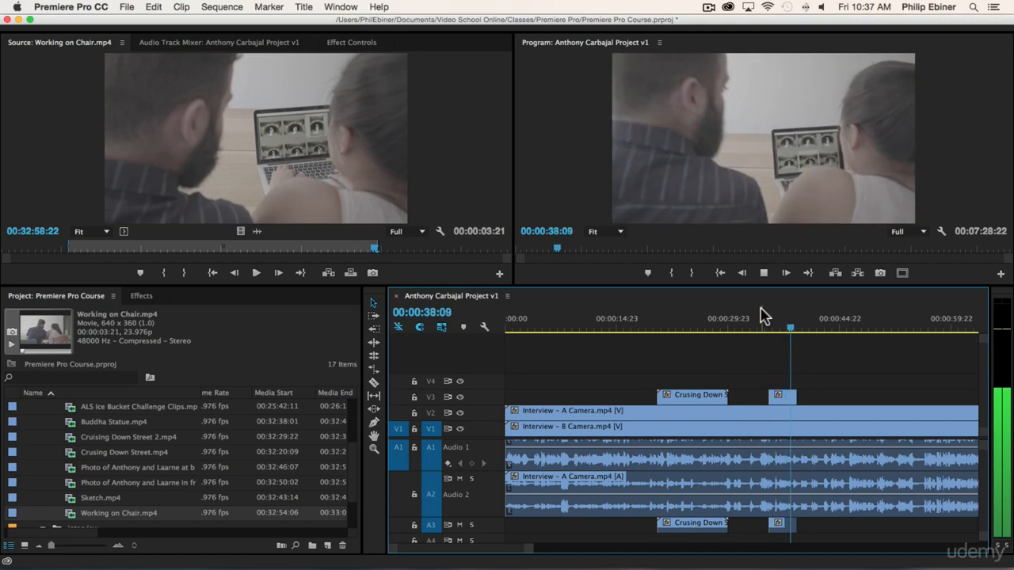
pyautogui.press('space')
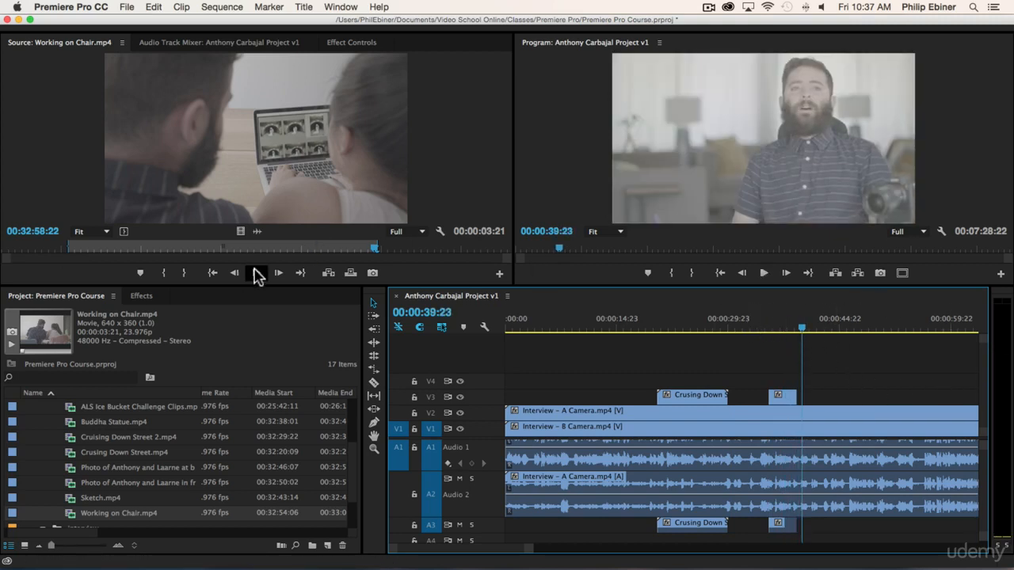
# Extend the source clip's Out point for a 00:00:04:11 duration and place that longer segment on V3 at about 43 seconds
pyautogui.moveTo(377, 245); pyautogui.dragTo(420, 244)
pyautogui.moveTo(235, 177); pyautogui.dragTo(828, 403)
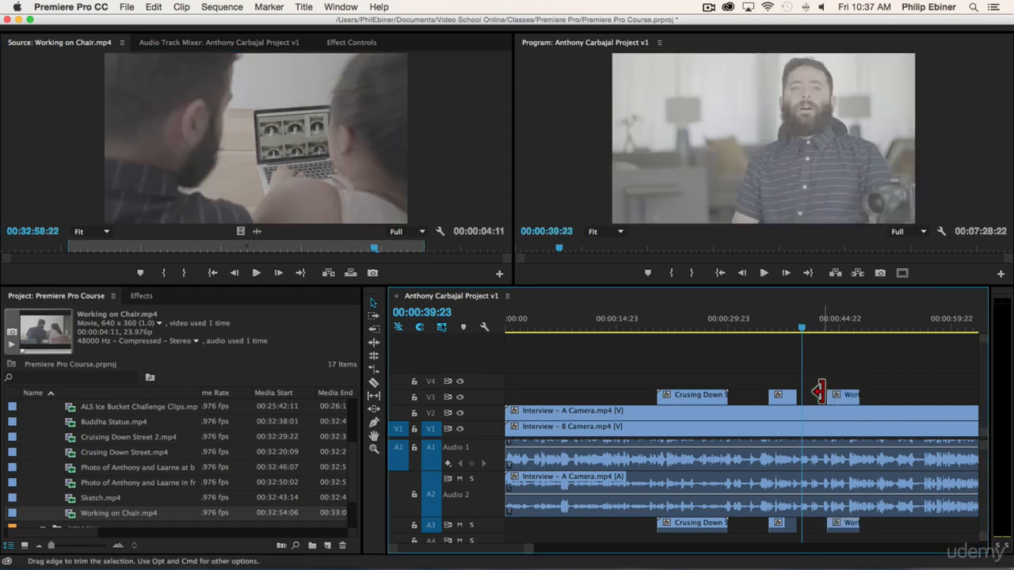
# Delete the longer Working on Chair segment at about 43 seconds and move the playhead to 00:00:38:16
pyautogui.click(843, 394)
pyautogui.press('Delete')
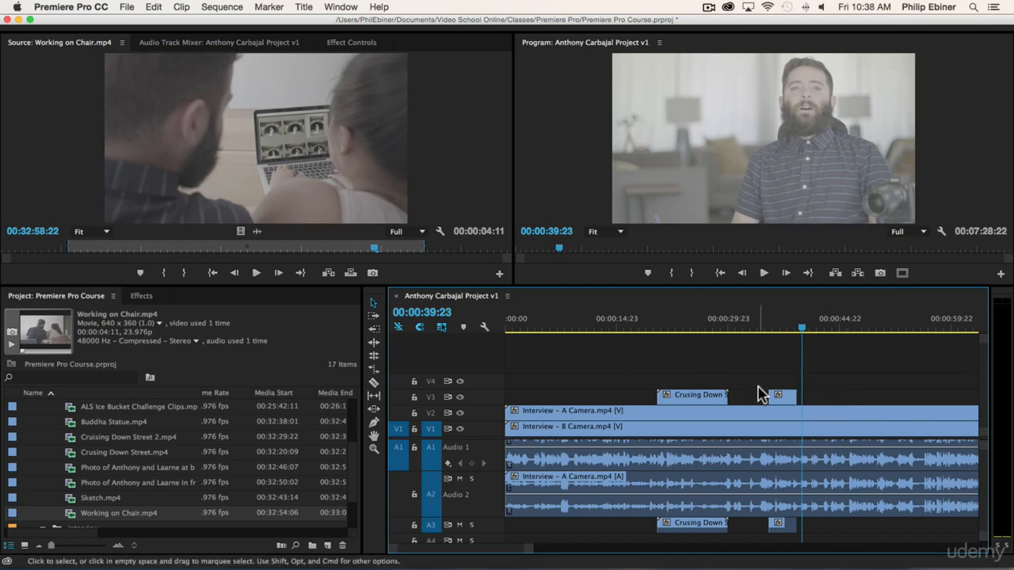
pyautogui.click(788, 321)
pyautogui.moveTo(792, 329)
pyautogui.mouseDown()
pyautogui.moveTo(781, 330)
pyautogui.moveTo(792, 331)
pyautogui.mouseUp()
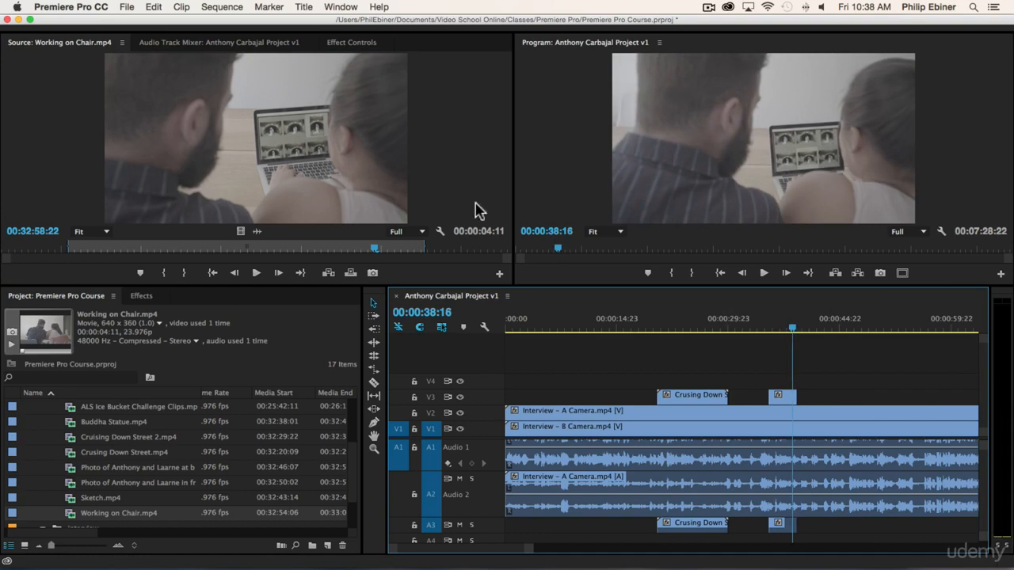
# Extend the source Out point for a 00:00:05:04 duration, and try the segment on V4 above the shorter Working on Chair clip before removing it
pyautogui.click(418, 241)
pyautogui.moveTo(423, 243); pyautogui.dragTo(481, 243)
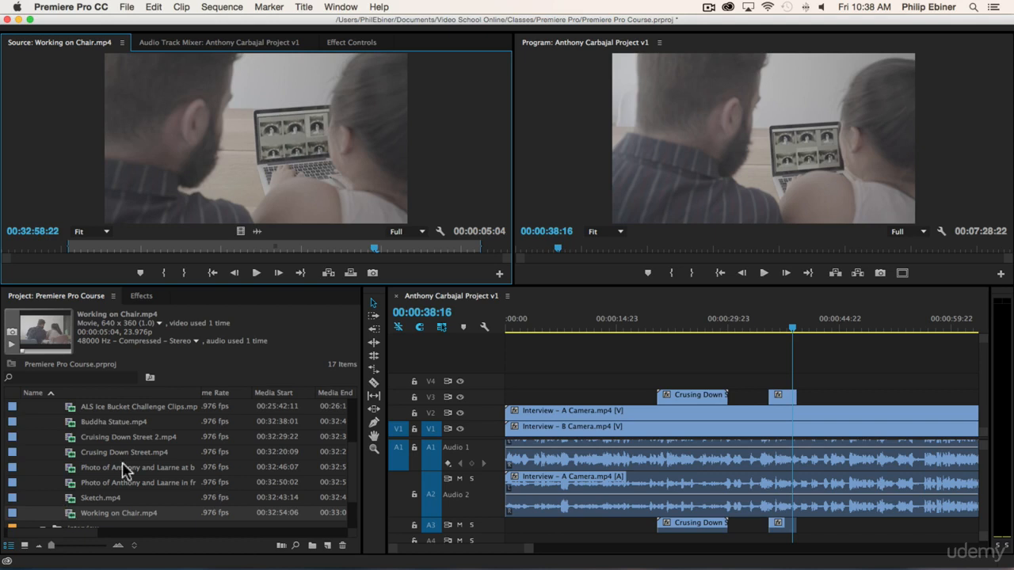
pyautogui.moveTo(727, 177); pyautogui.dragTo(776, 384)
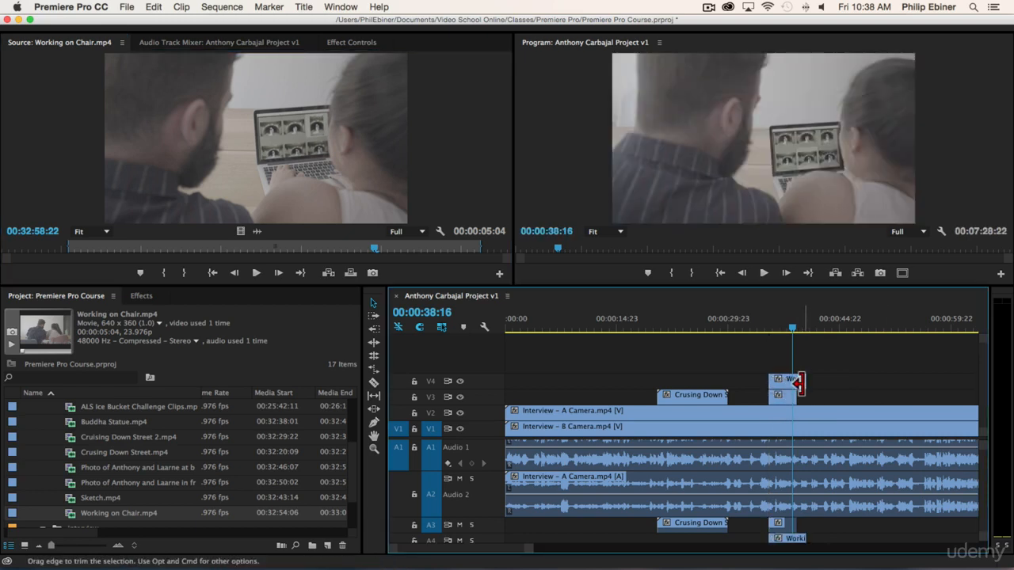
pyautogui.click(785, 383)
pyautogui.press('Delete')
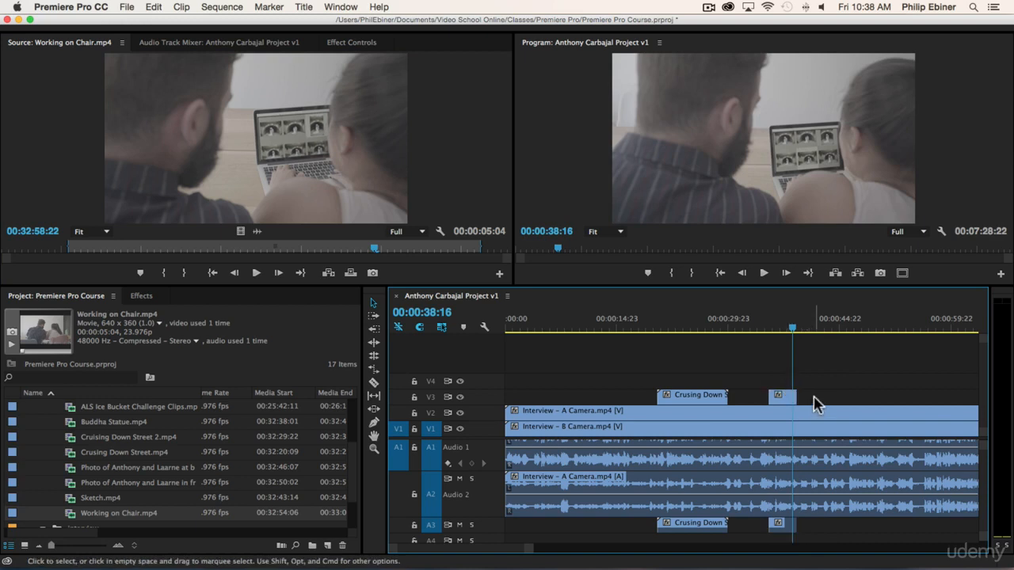
# Try an insert edit of the marked Working on Chair segment at 00:00:46:00 and revert it
pyautogui.click(802, 327)
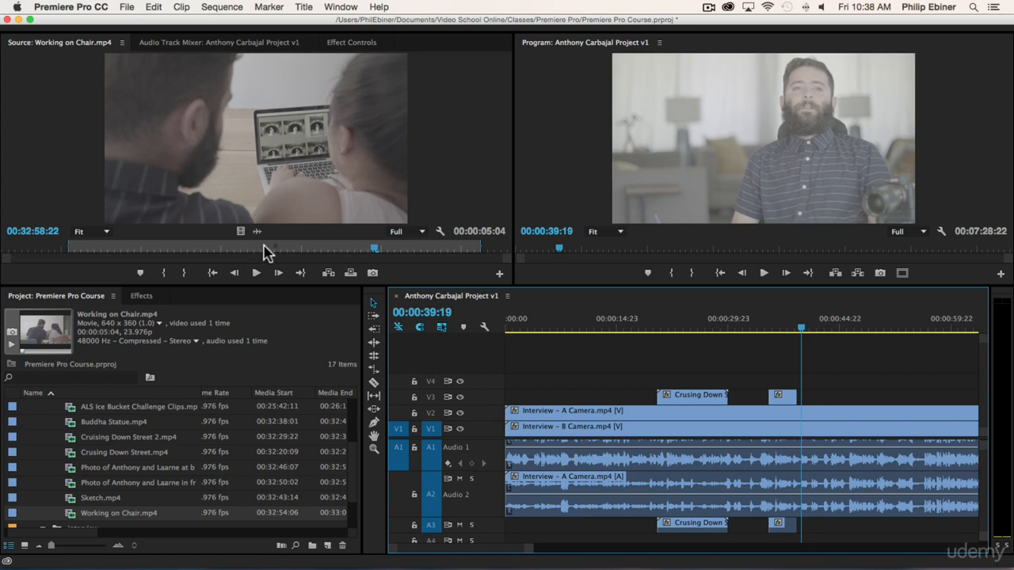
pyautogui.click(328, 274)
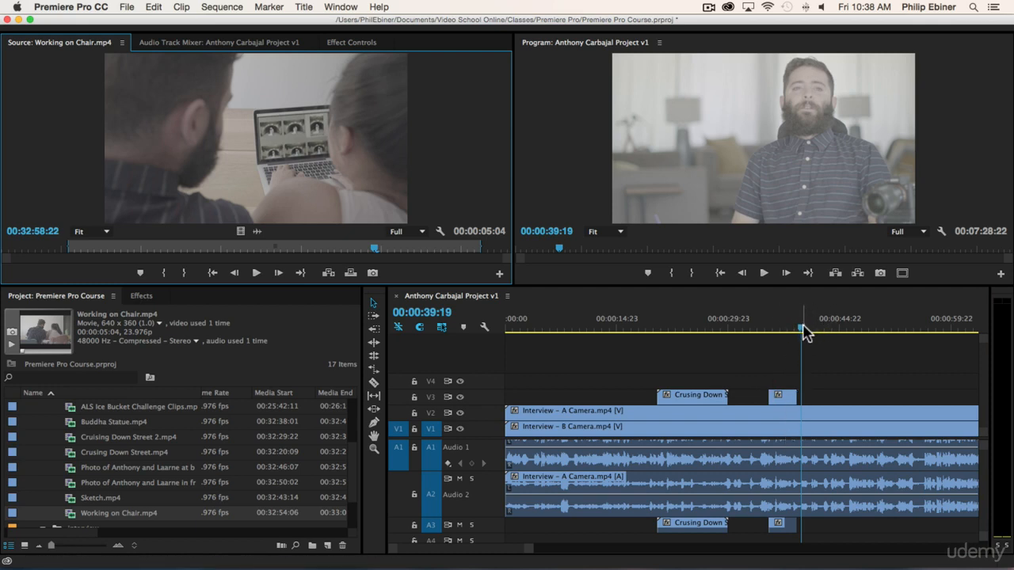
pyautogui.moveTo(802, 332); pyautogui.dragTo(846, 331)
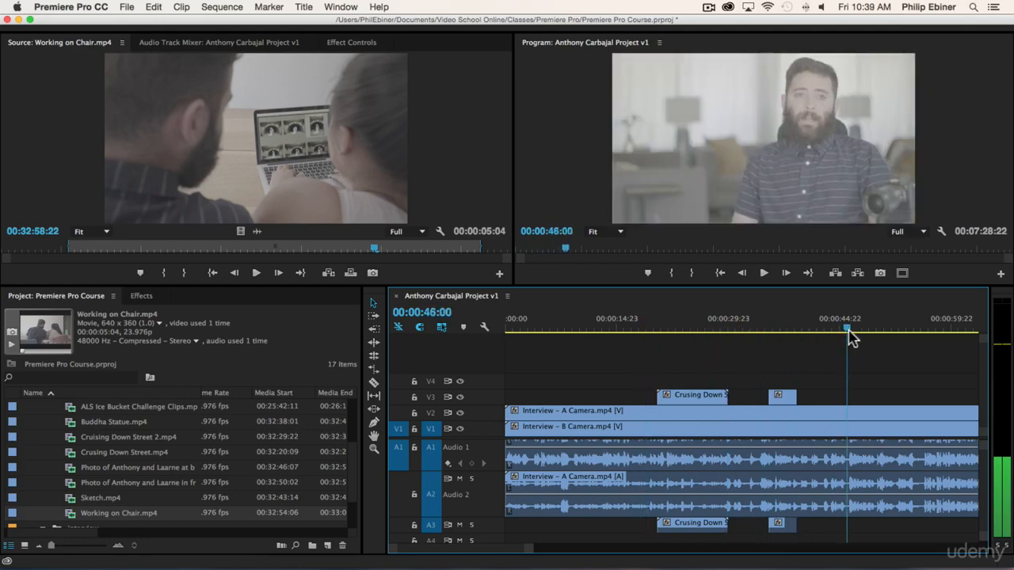
pyautogui.click(331, 274)
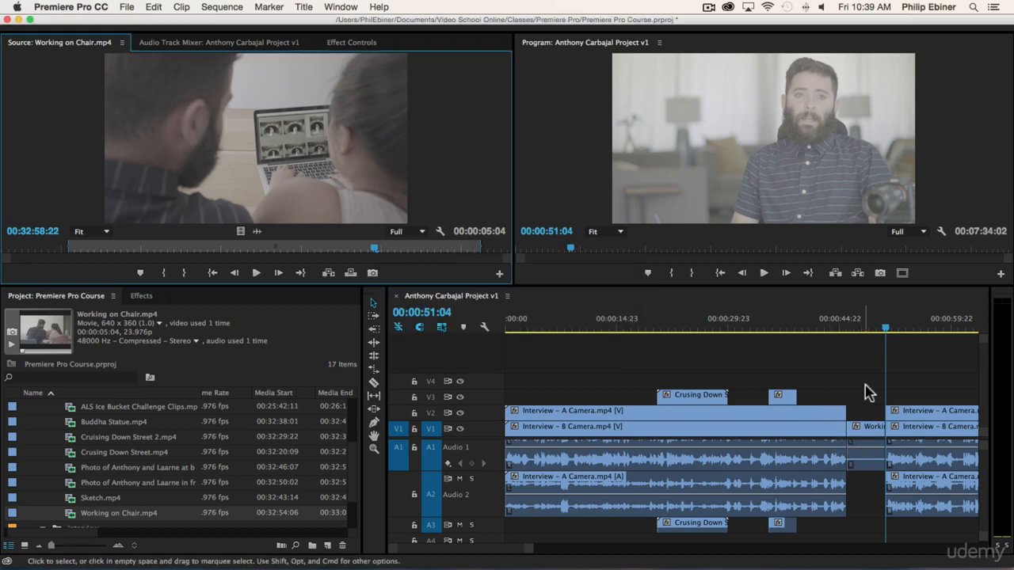
pyautogui.click(859, 426)
pyautogui.hotkey('shift', 'Delete')
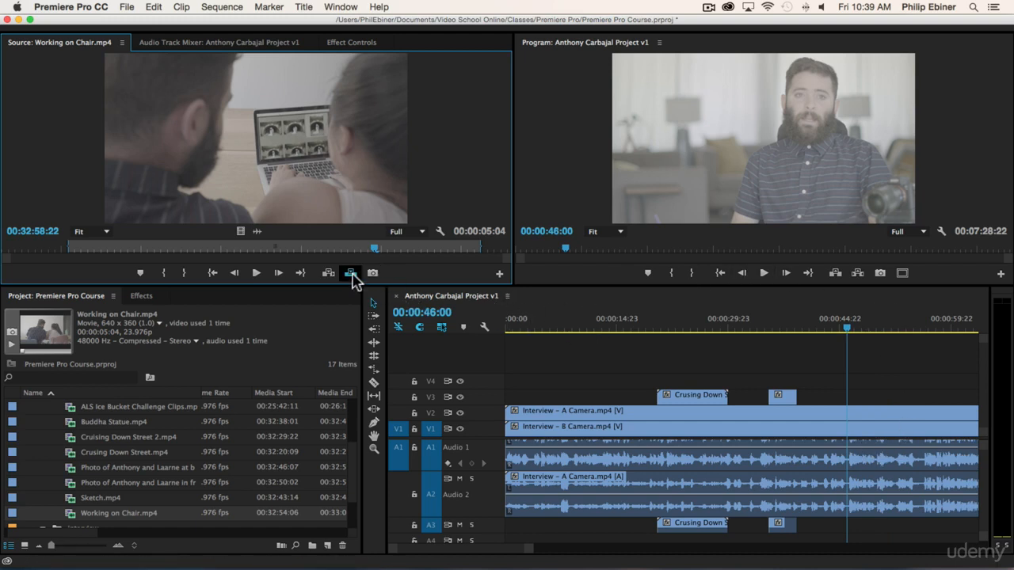
# Overwrite V1 with the marked segment at 00:00:46:00, play across it with V2 hidden, and undo the edit
pyautogui.click(352, 274)
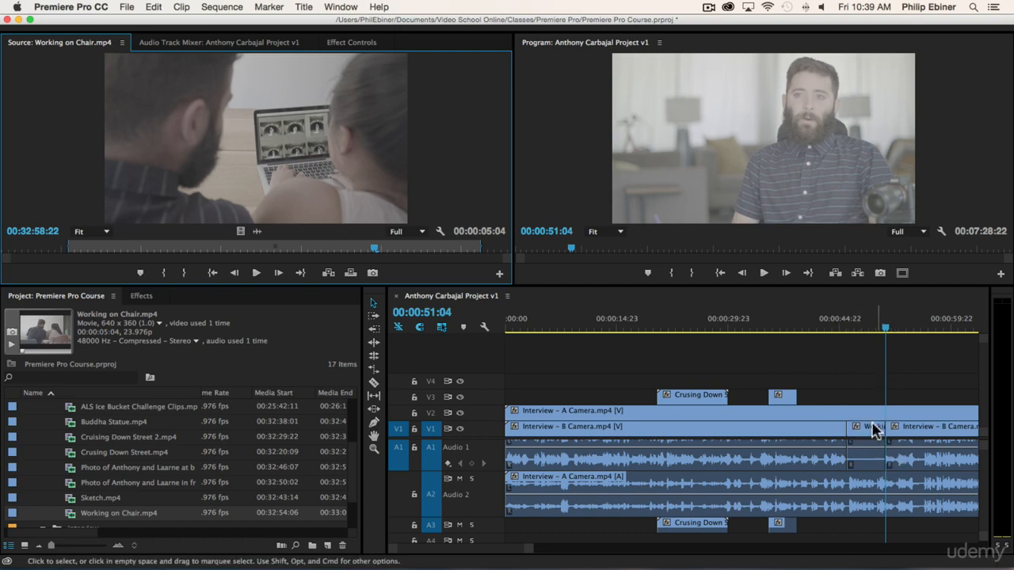
pyautogui.click(866, 319)
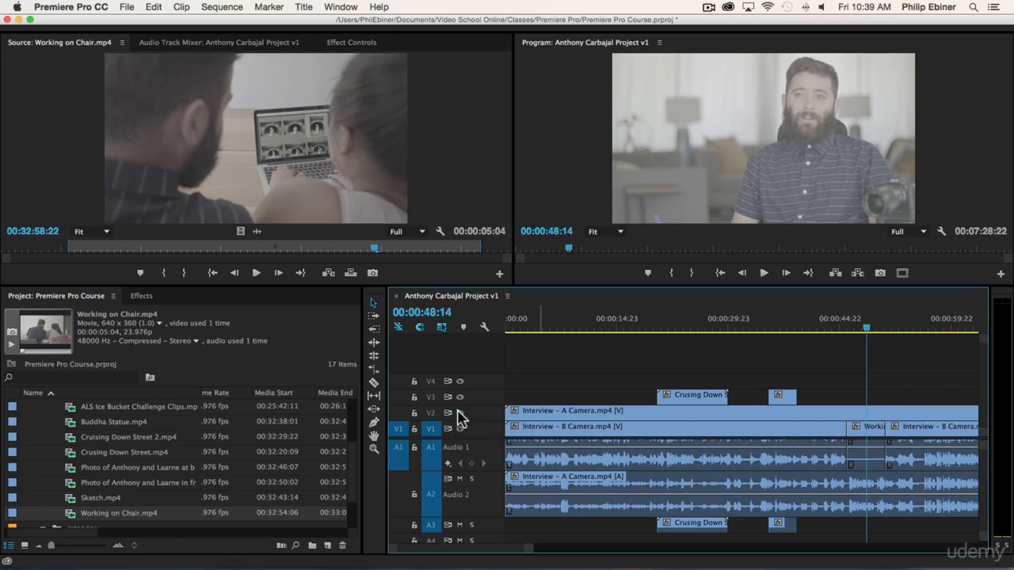
pyautogui.click(459, 413)
pyautogui.moveTo(865, 328); pyautogui.dragTo(836, 333)
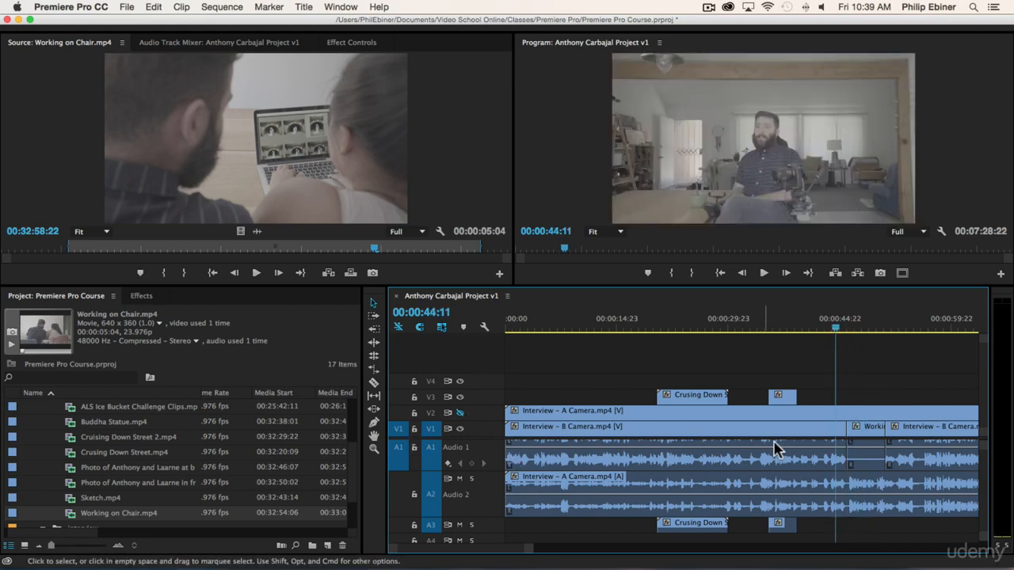
pyautogui.press('space')
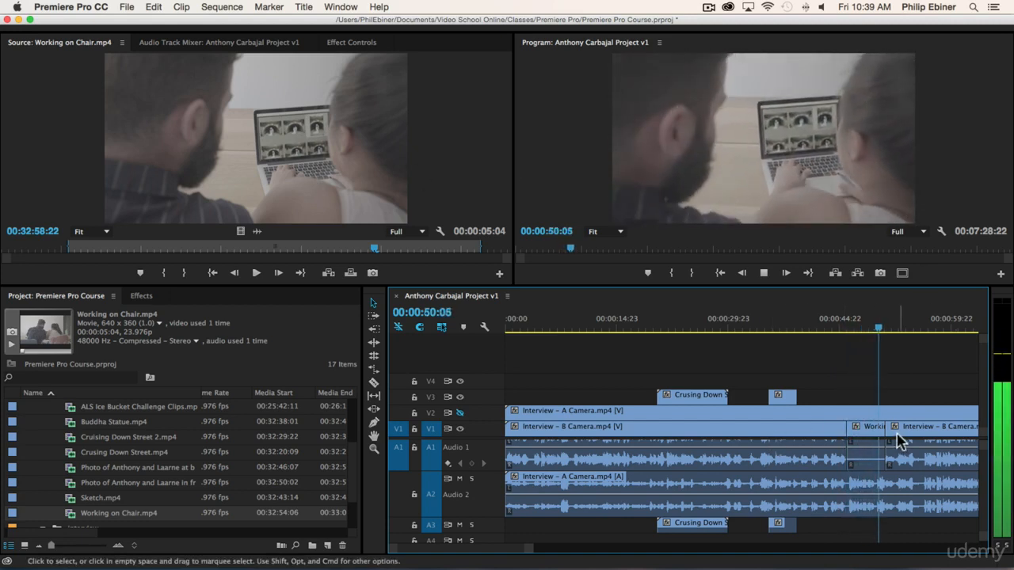
pyautogui.press('space')
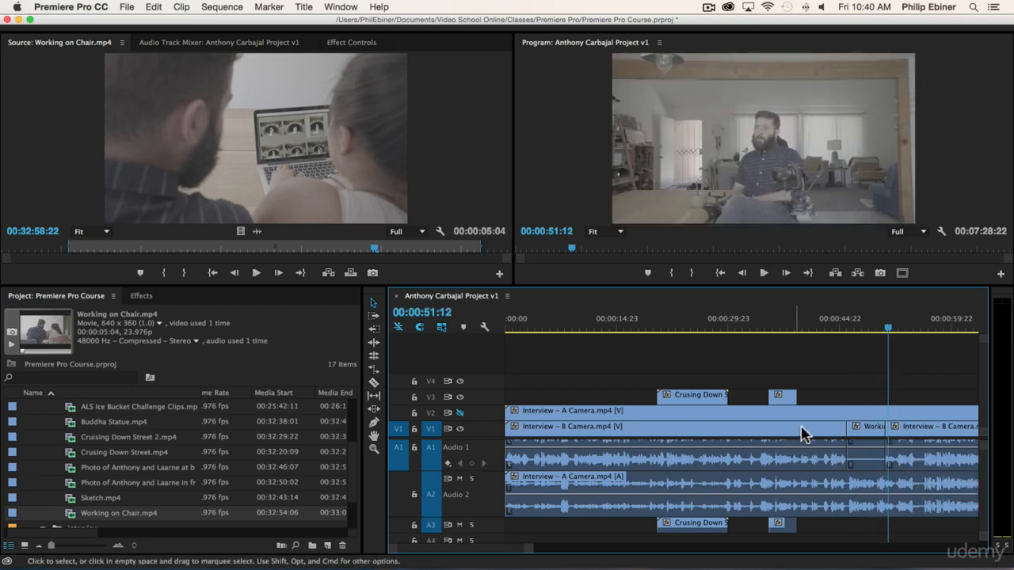
pyautogui.press('super+z')
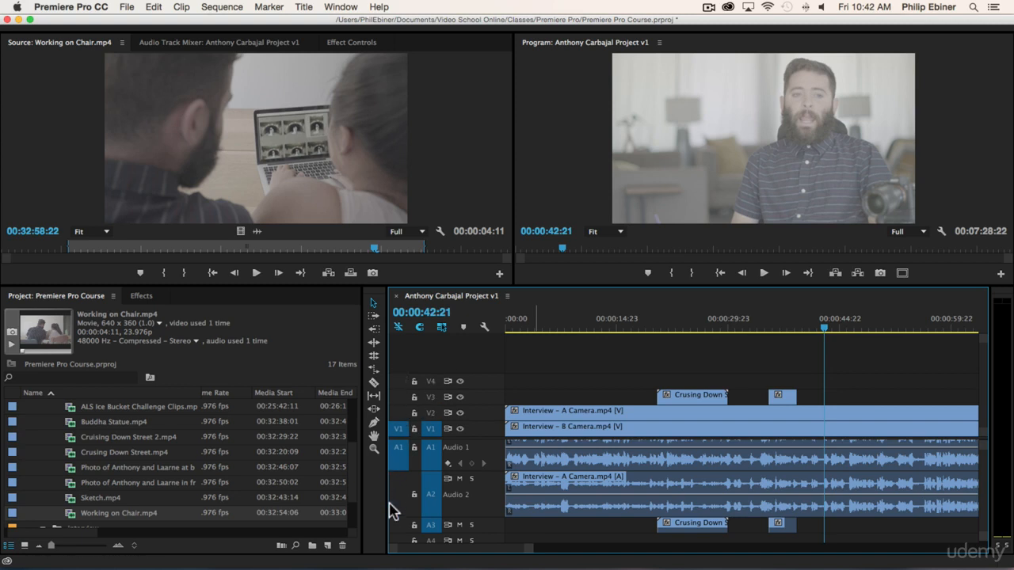
# Patch the source video to V3 and the source audio to A3, undoing a trial overwrite at 00:00:42:21
pyautogui.click(397, 428)
pyautogui.click(400, 399)
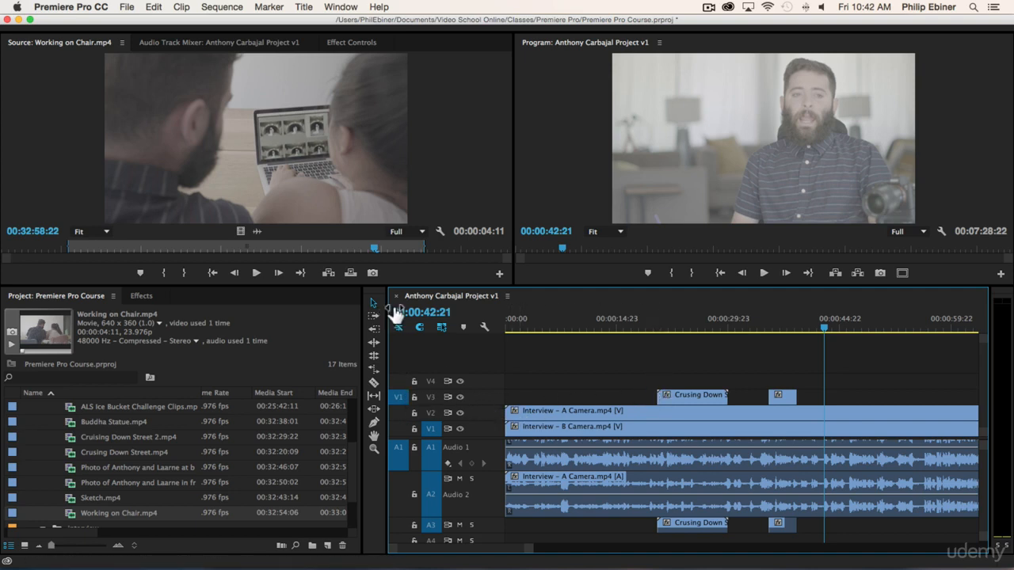
pyautogui.click(350, 272)
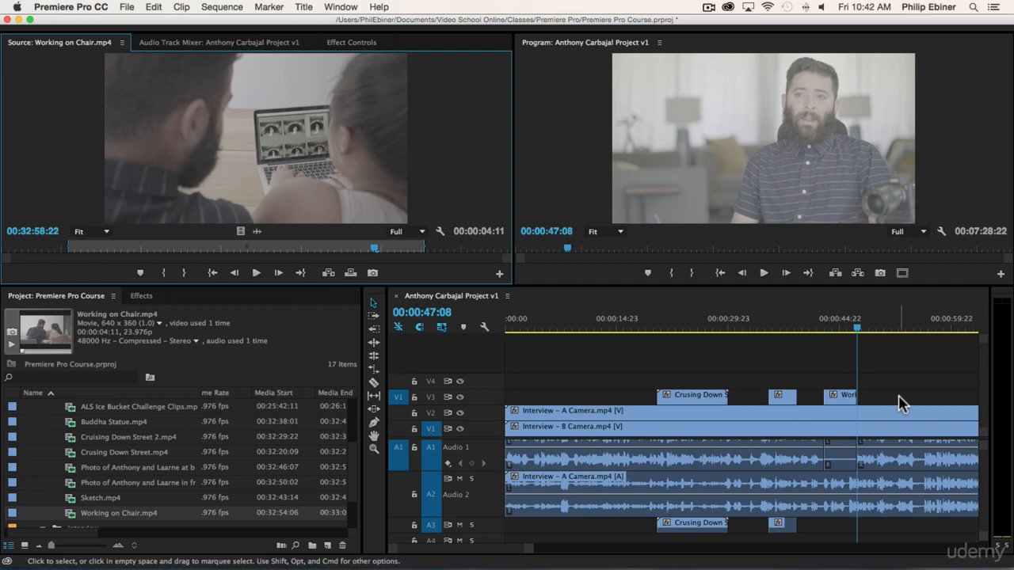
pyautogui.press('super+z')
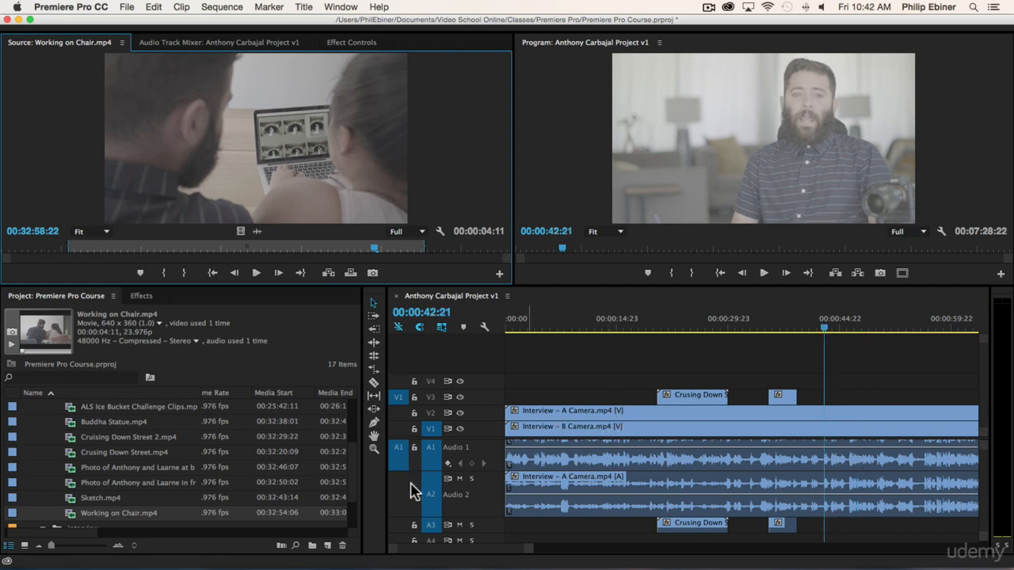
pyautogui.click(399, 525)
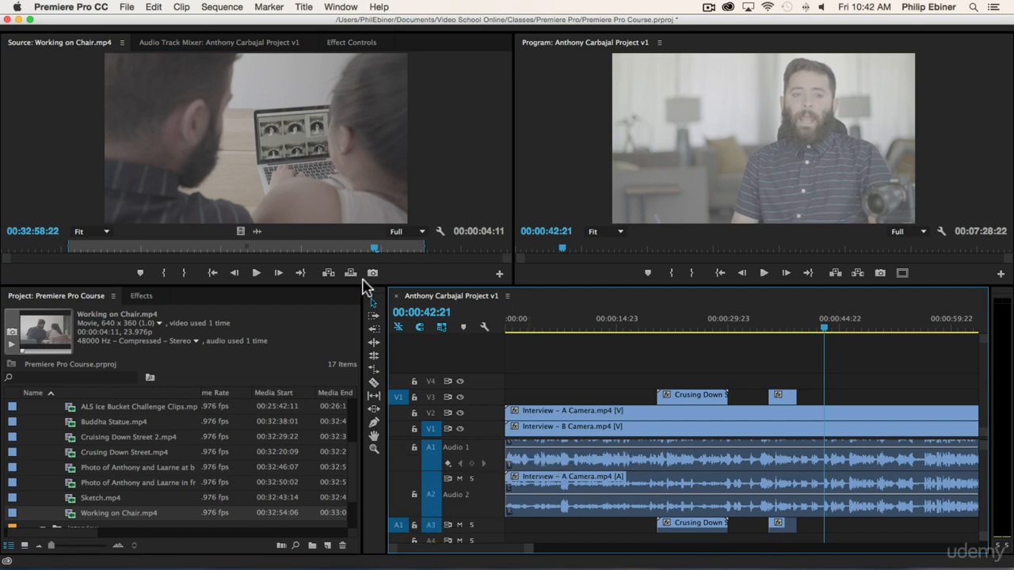
# Try an overwrite edit of the marked segment at 00:00:42:21 and an insert edit at 00:00:47:08, and undo both
pyautogui.click(350, 274)
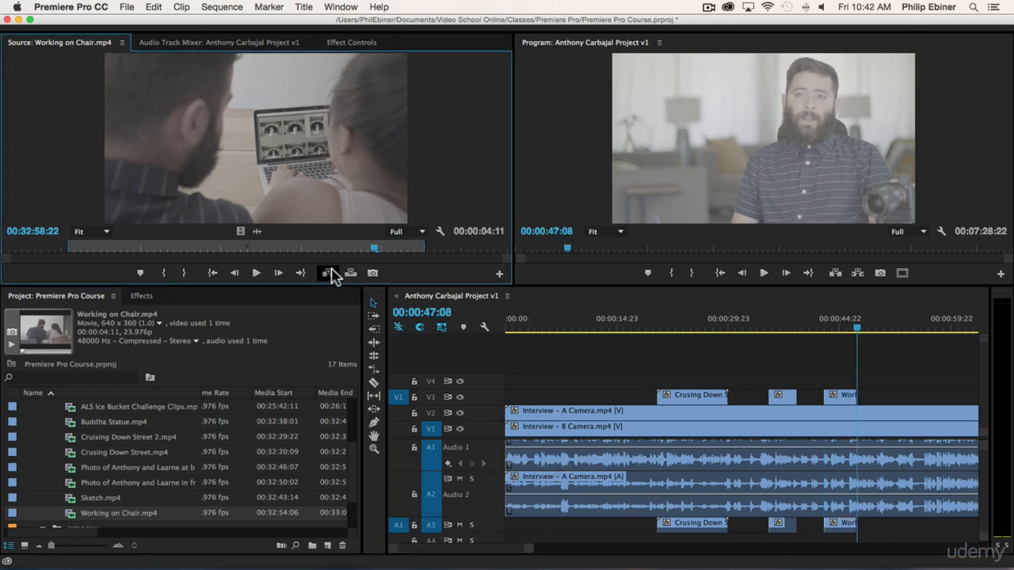
pyautogui.click(328, 273)
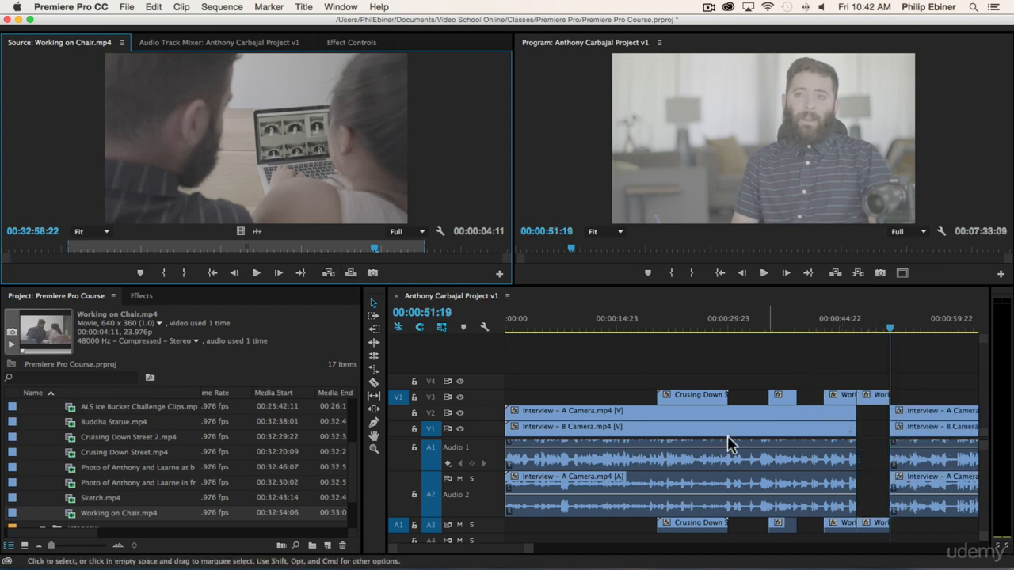
pyautogui.moveTo(822, 372); pyautogui.dragTo(887, 399)
pyautogui.press('super+z')
pyautogui.press('super+z')
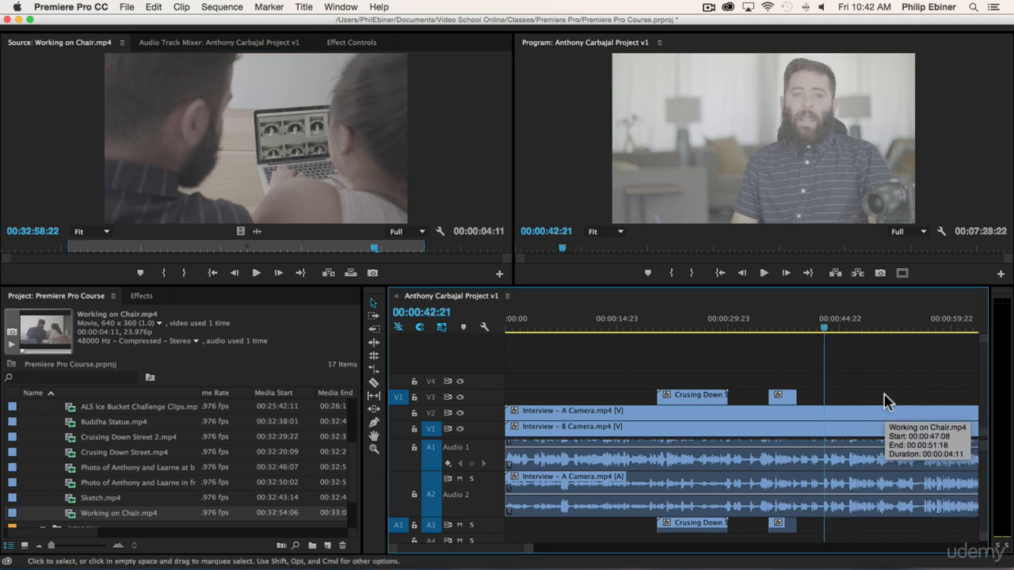
# Collapse the broll bin and reduce the height of the audio tracks in the sequence
pyautogui.scroll(-4, 907, 394)
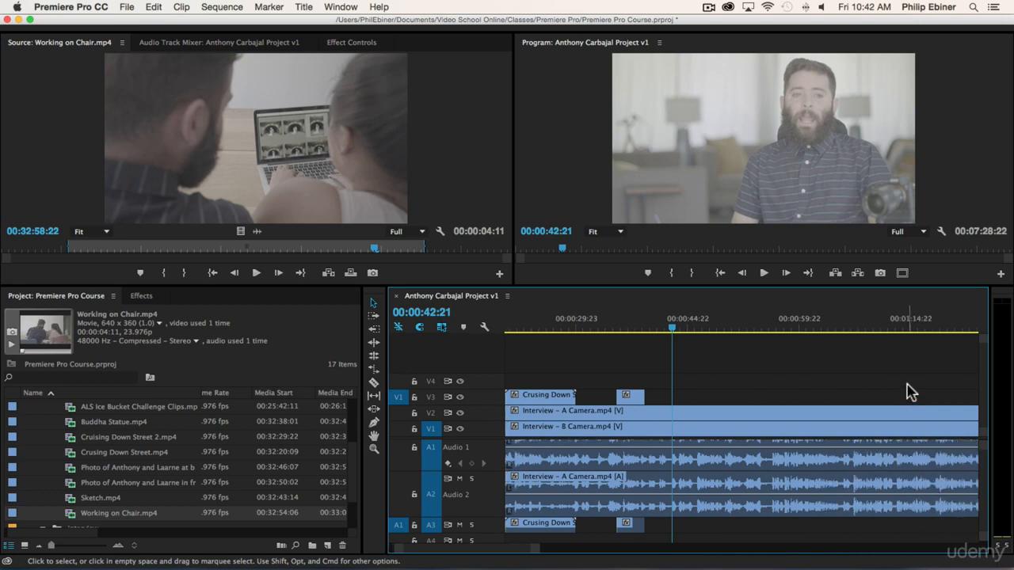
pyautogui.scroll(3, 76, 440)
pyautogui.click(43, 468)
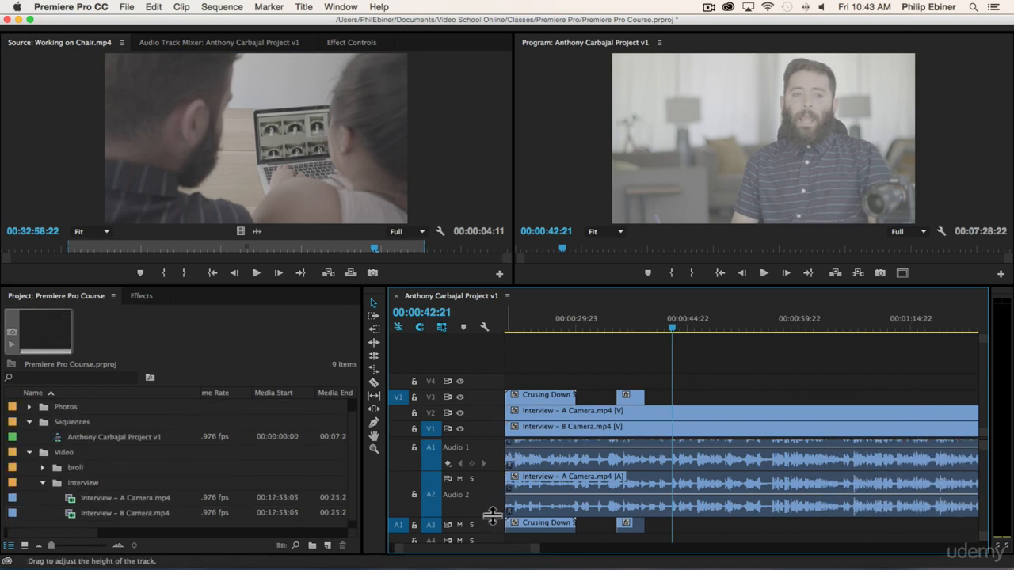
pyautogui.moveTo(486, 515); pyautogui.dragTo(488, 398)
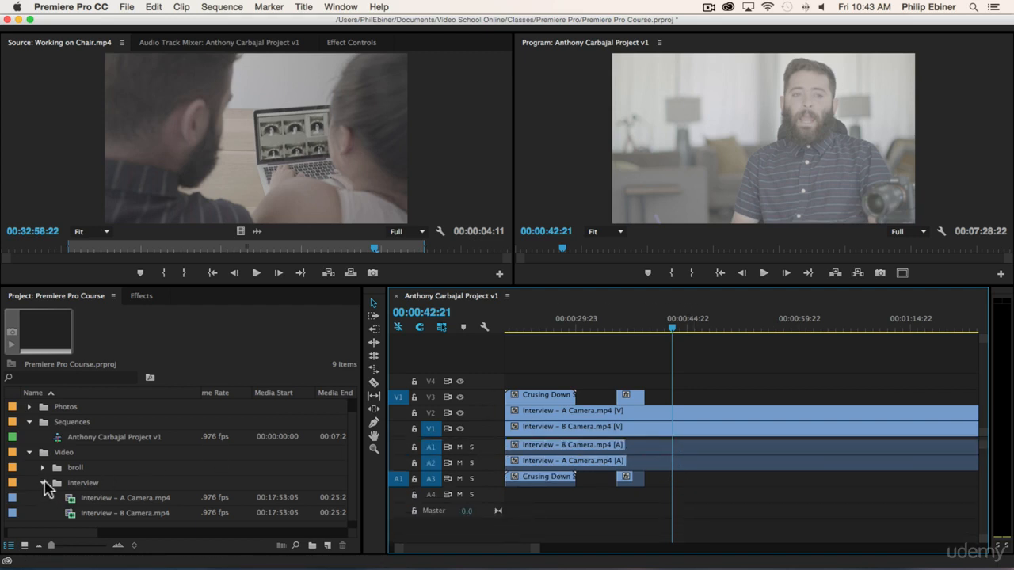
# Expand the Music bin and place Goodbye Summer.wav on A4 at about 13 seconds into the sequence
pyautogui.click(42, 482)
pyautogui.click(30, 407)
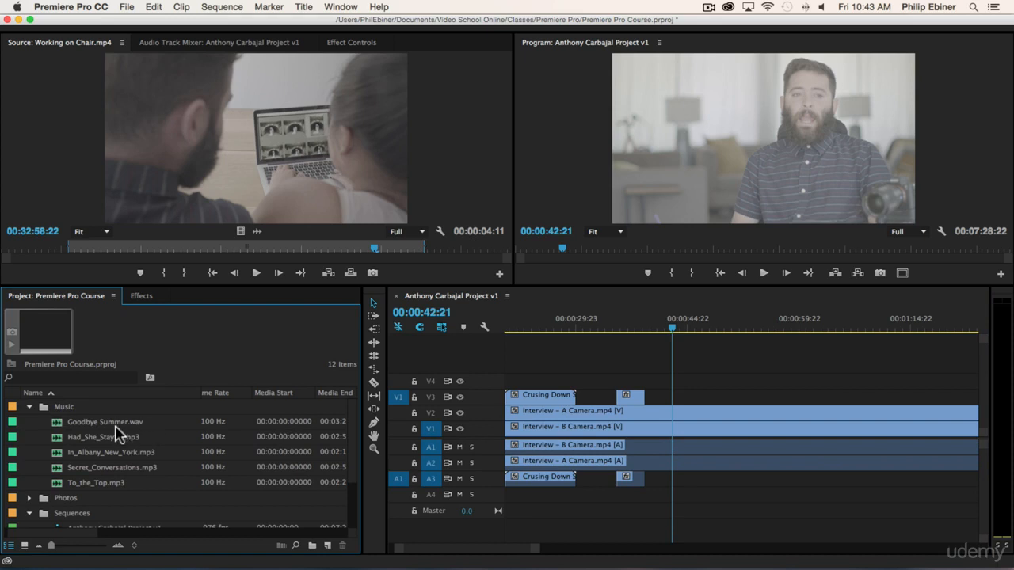
pyautogui.moveTo(117, 431); pyautogui.dragTo(588, 493)
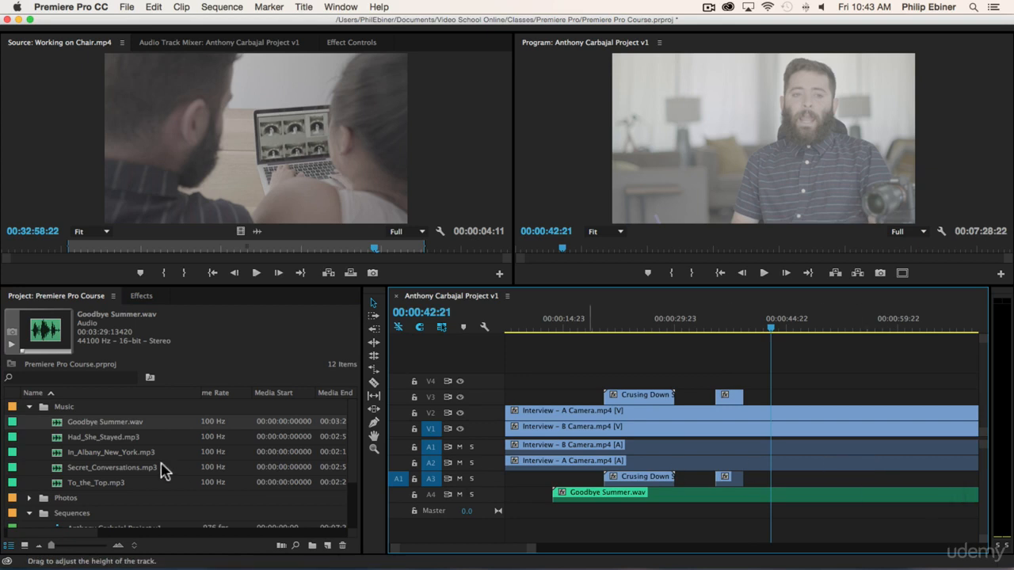
# Load Goodbye Summer.wav as the source clip and mark its In point at 00;02;16;24 and Out point at 00;03;00;11
pyautogui.doubleClick(60, 424)
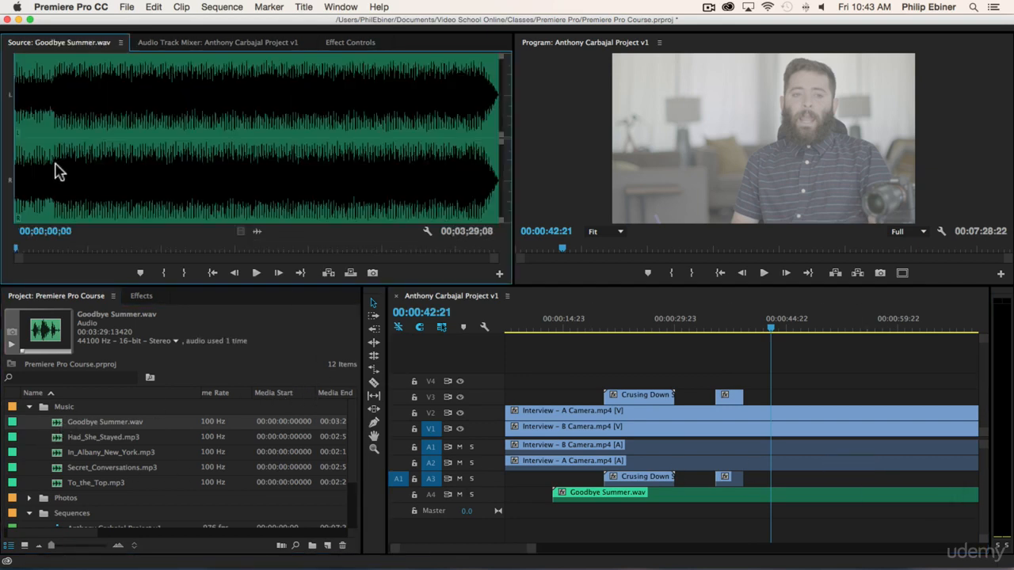
pyautogui.click(330, 140)
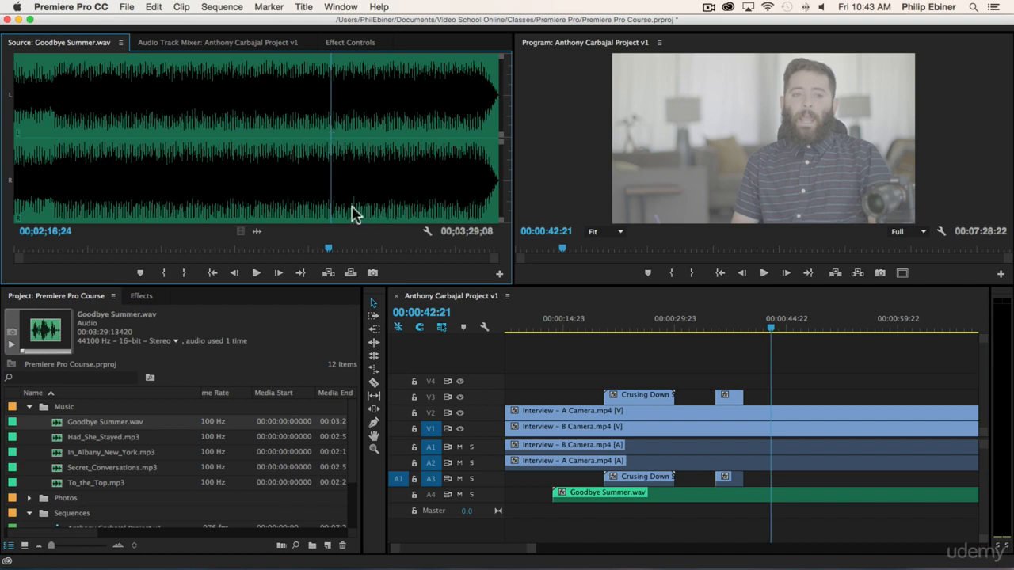
pyautogui.press('i')
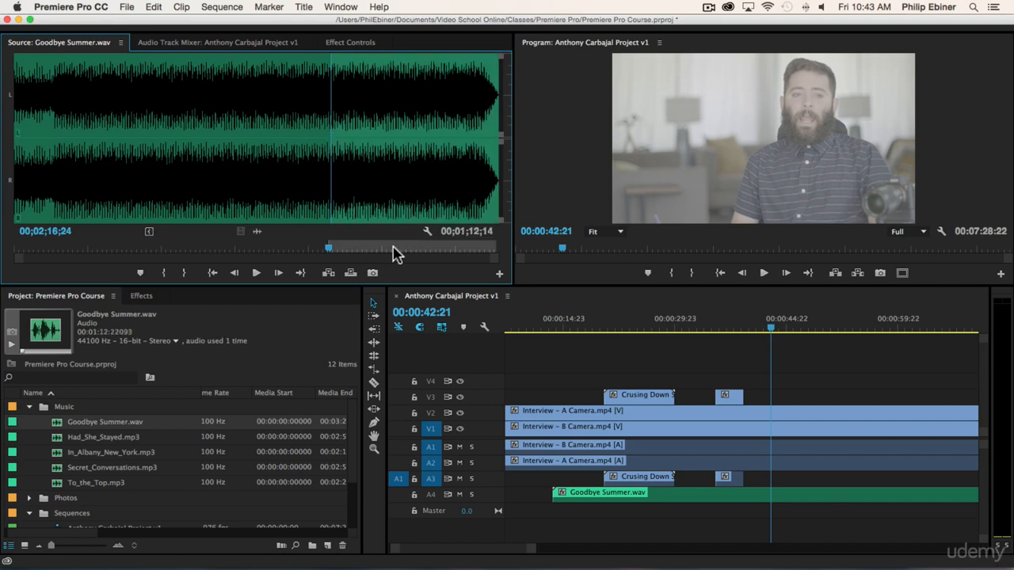
pyautogui.click(429, 247)
pyautogui.press('o')
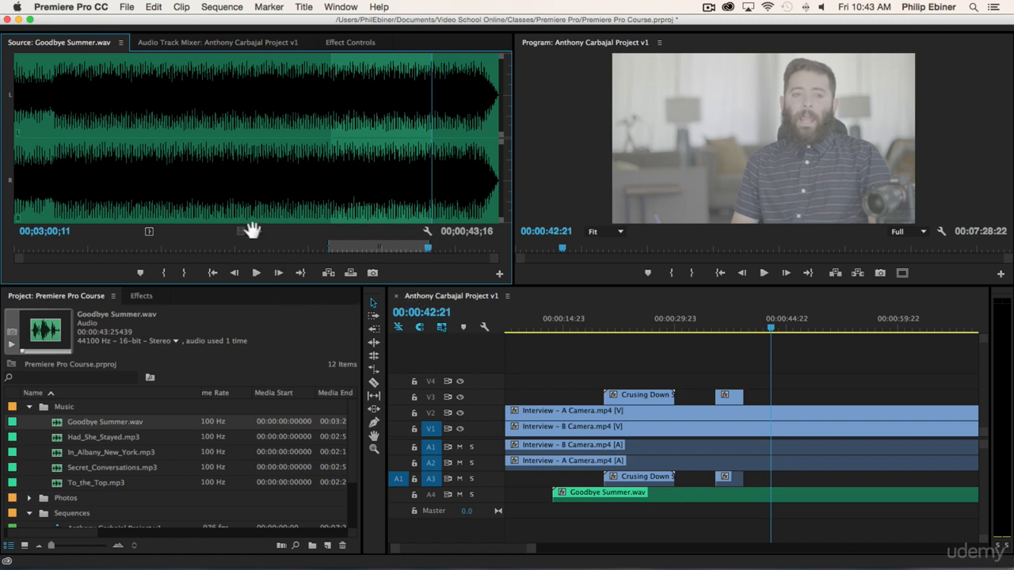
pyautogui.moveTo(341, 223); pyautogui.dragTo(278, 274)
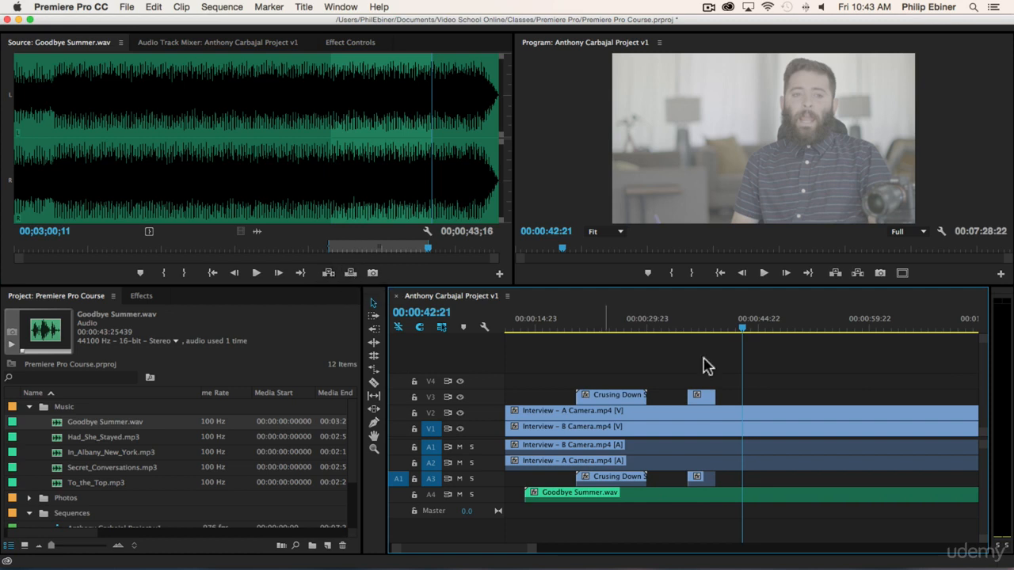
# Overwrite the marked music segment onto A3 at 00:00:42:21, insert another copy at 00:01:26:09, and undo both edits
pyautogui.press('-')
pyautogui.press('-')
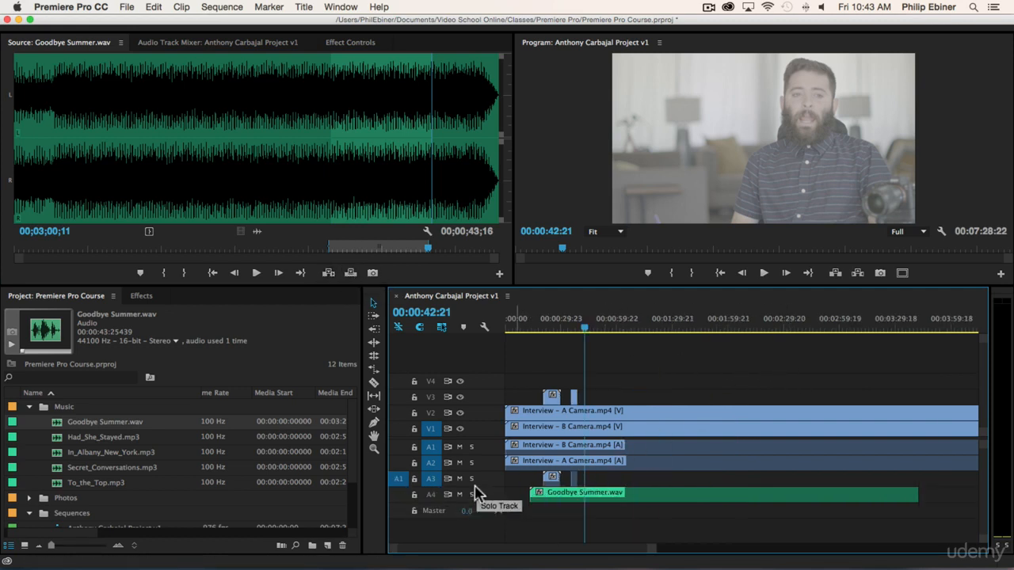
pyautogui.click(350, 272)
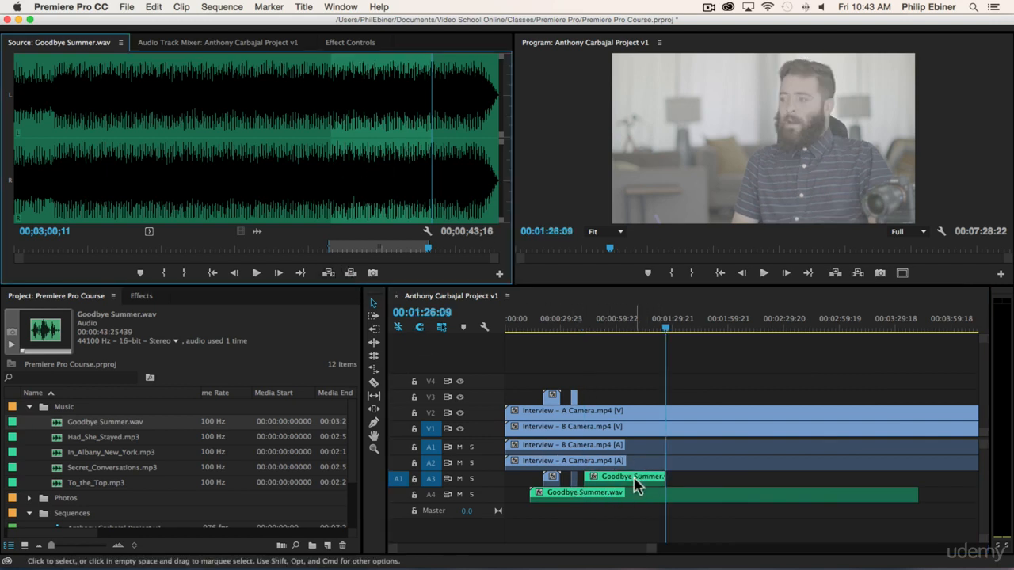
pyautogui.click(328, 273)
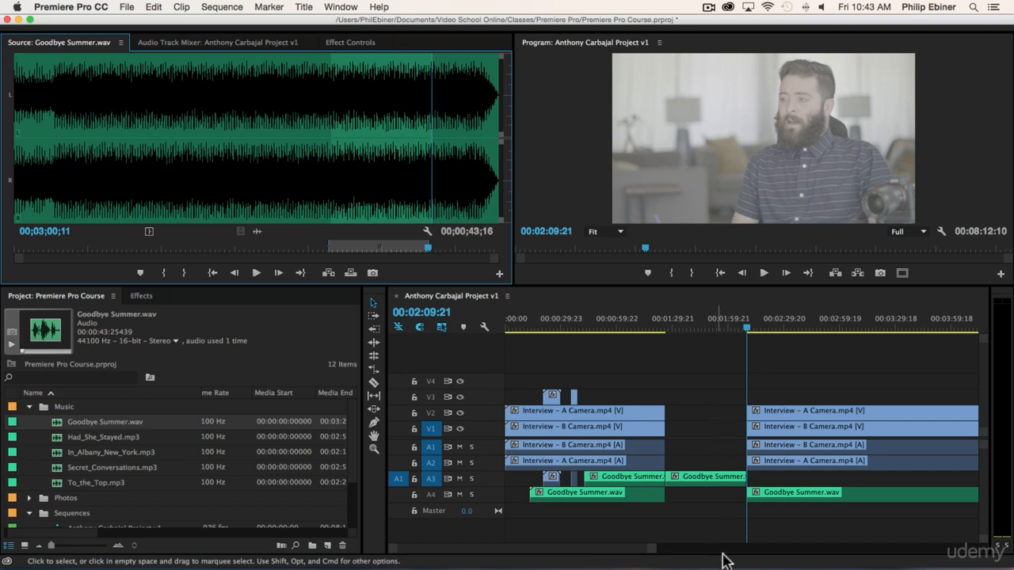
pyautogui.press('super+z')
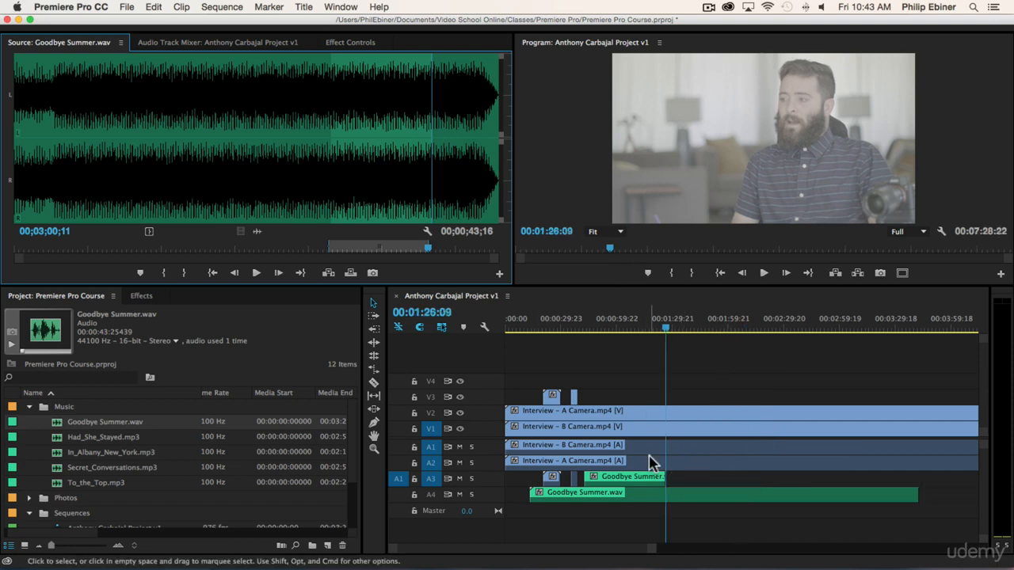
pyautogui.press('super+z')
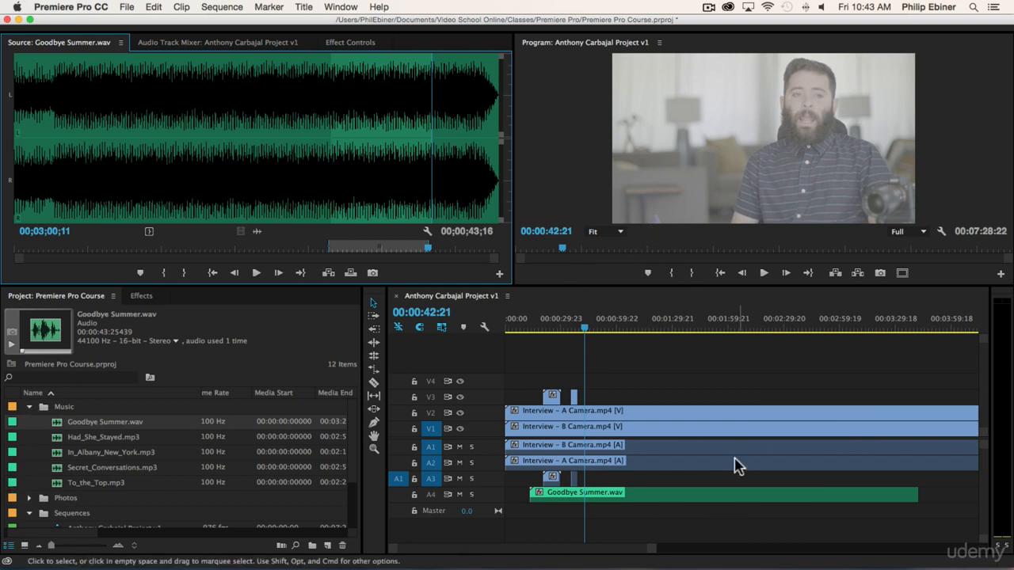
pyautogui.moveTo(540, 387); pyautogui.dragTo(632, 404)
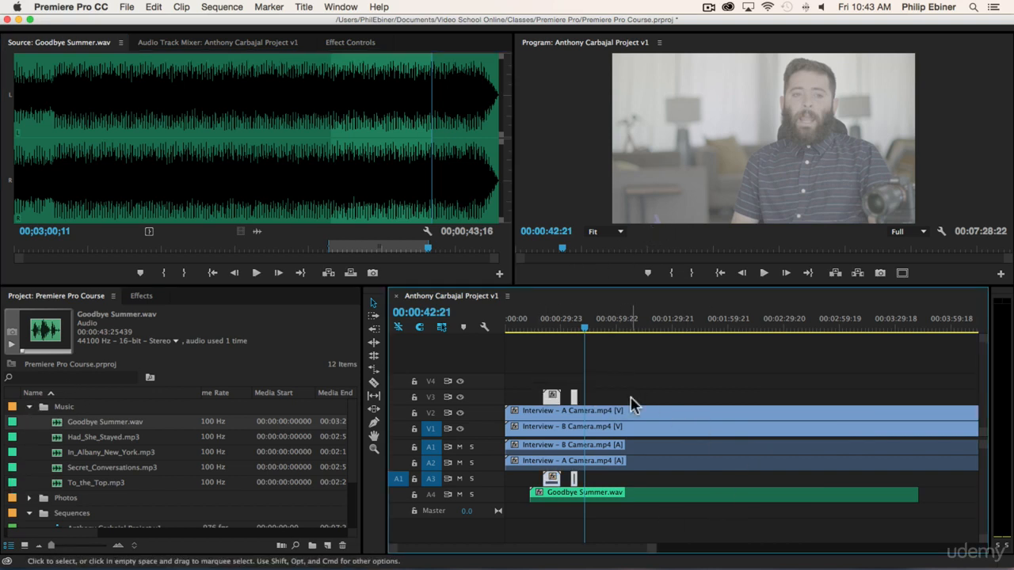
pyautogui.click(606, 388)
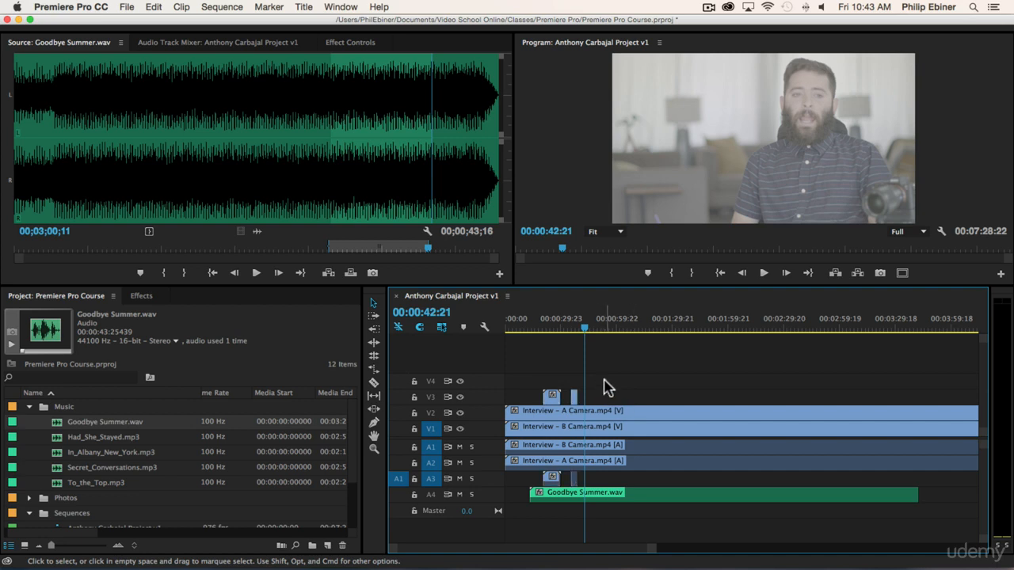